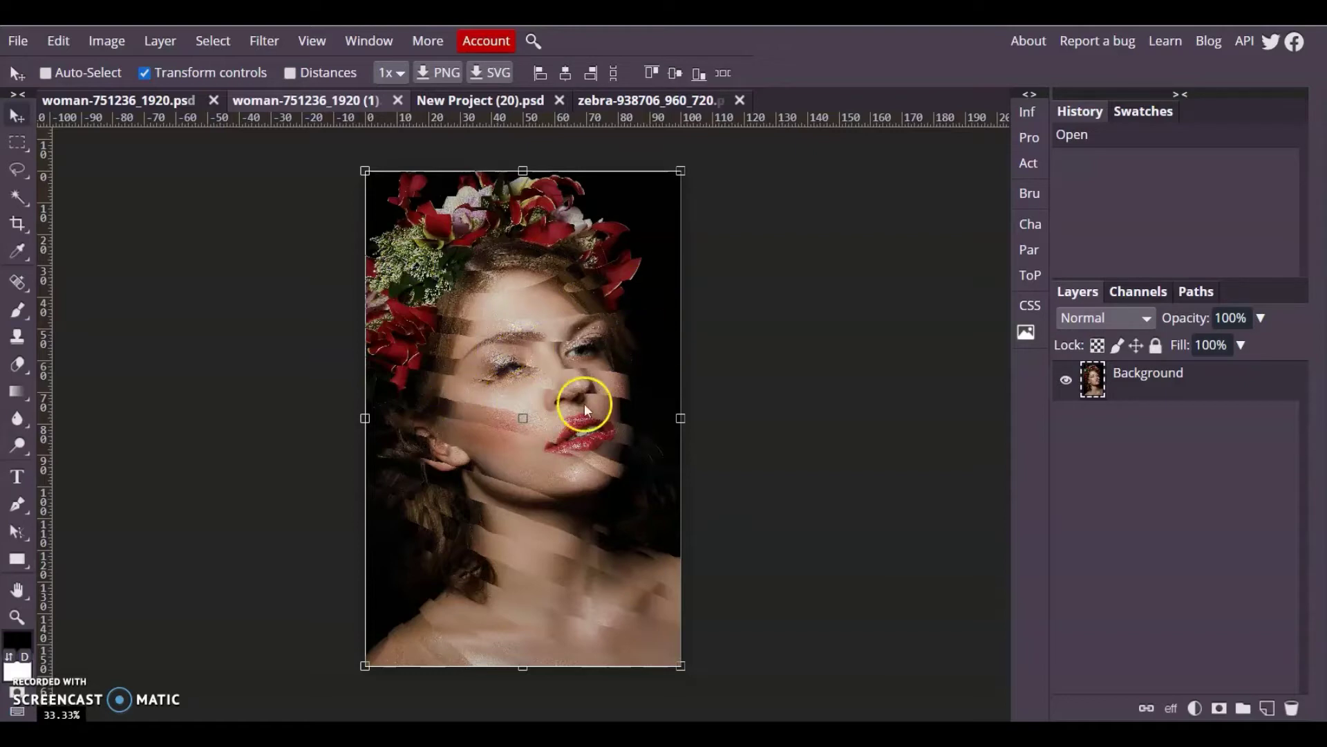
Step: View the example effects in New Project (20).psd and woman-751236_1920 (1)
click(463, 105)
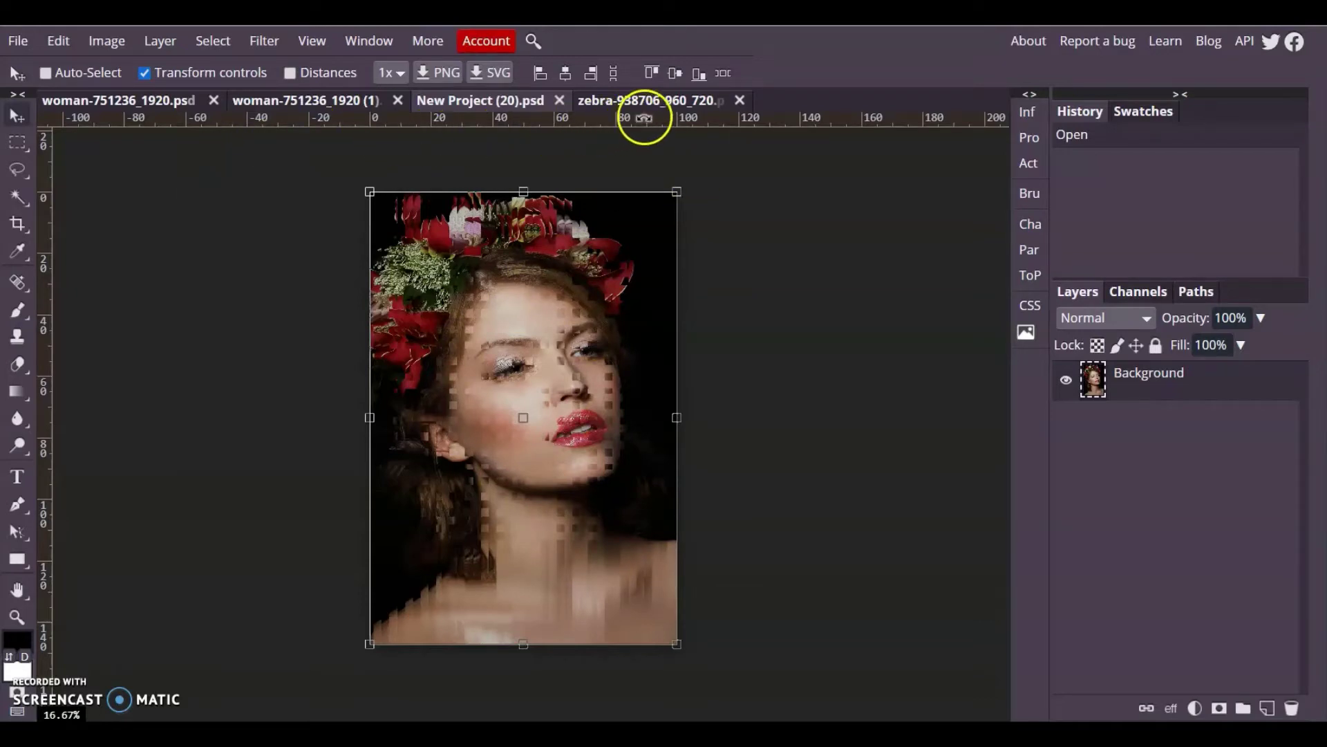
click(332, 100)
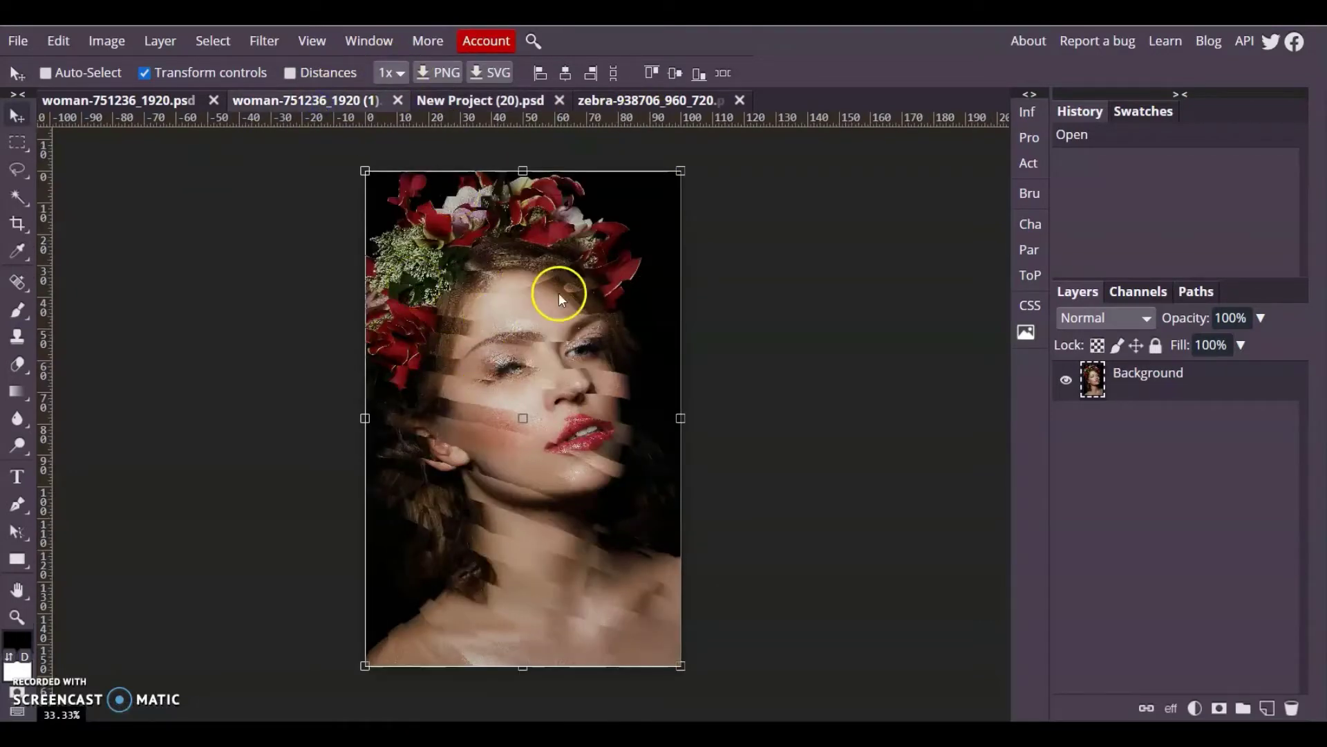
Step: In the zebra-938706_960_720 document, select three of the wide white stripes one by one with the Magic Wand and delete each
click(658, 100)
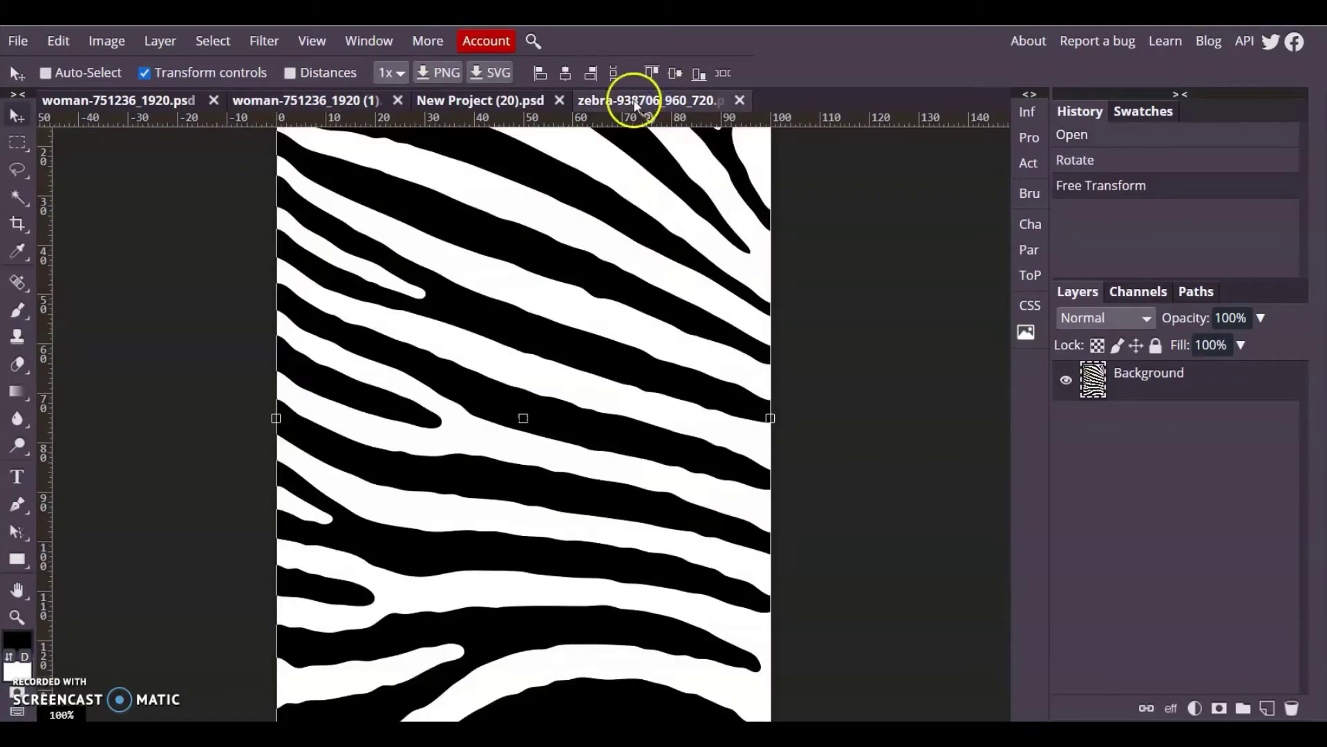
click(19, 200)
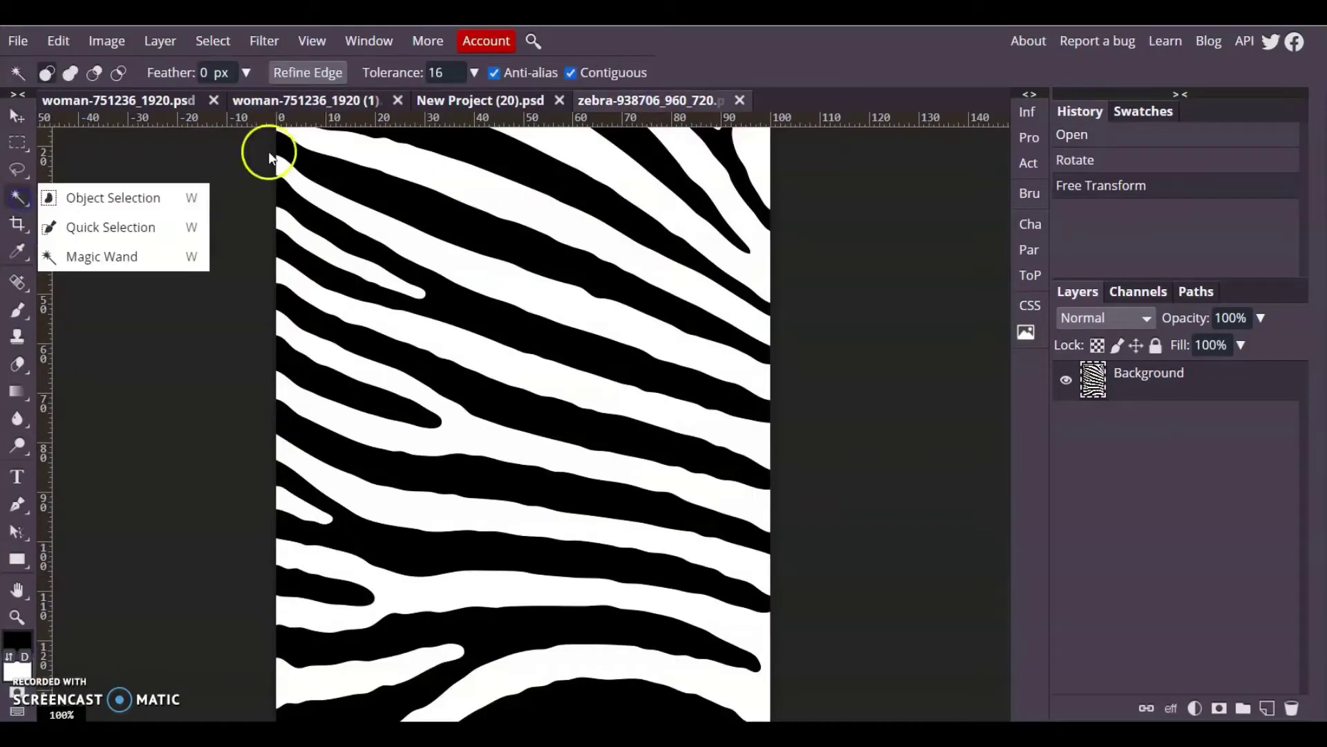
click(421, 163)
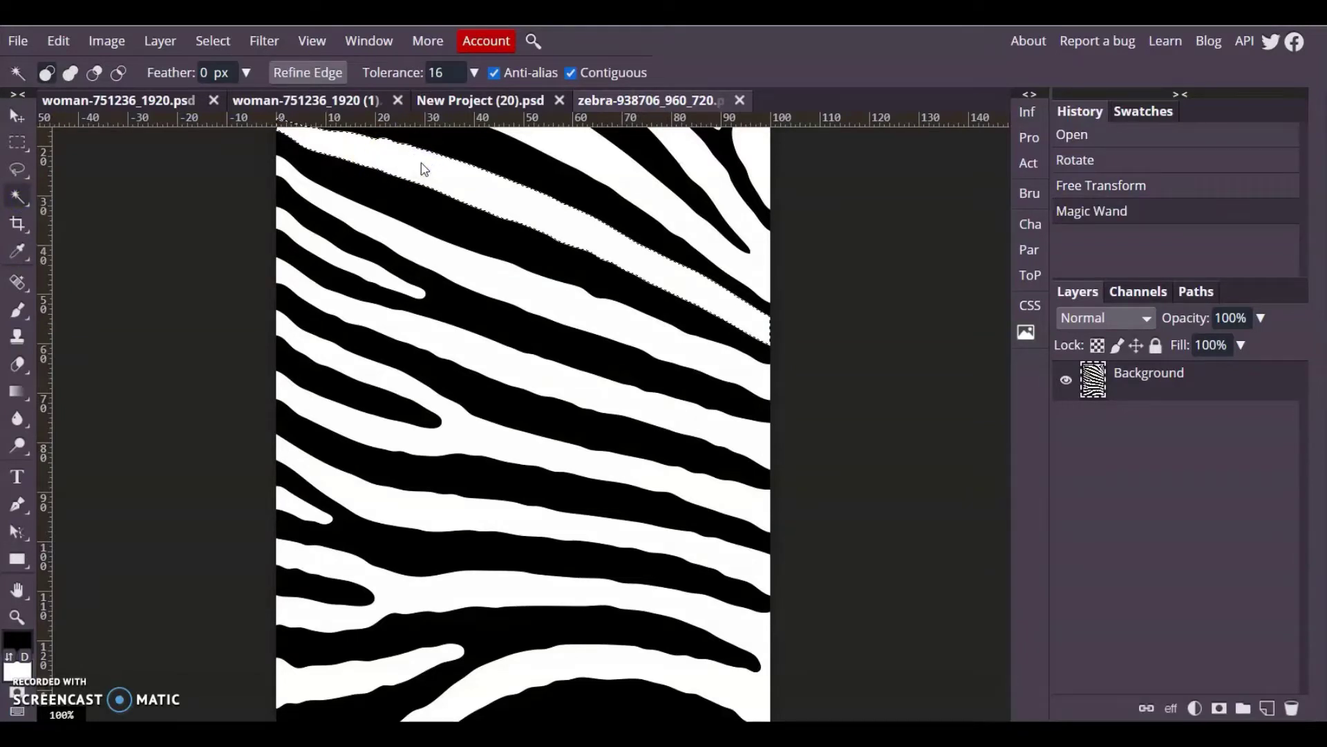
key(Delete)
click(449, 262)
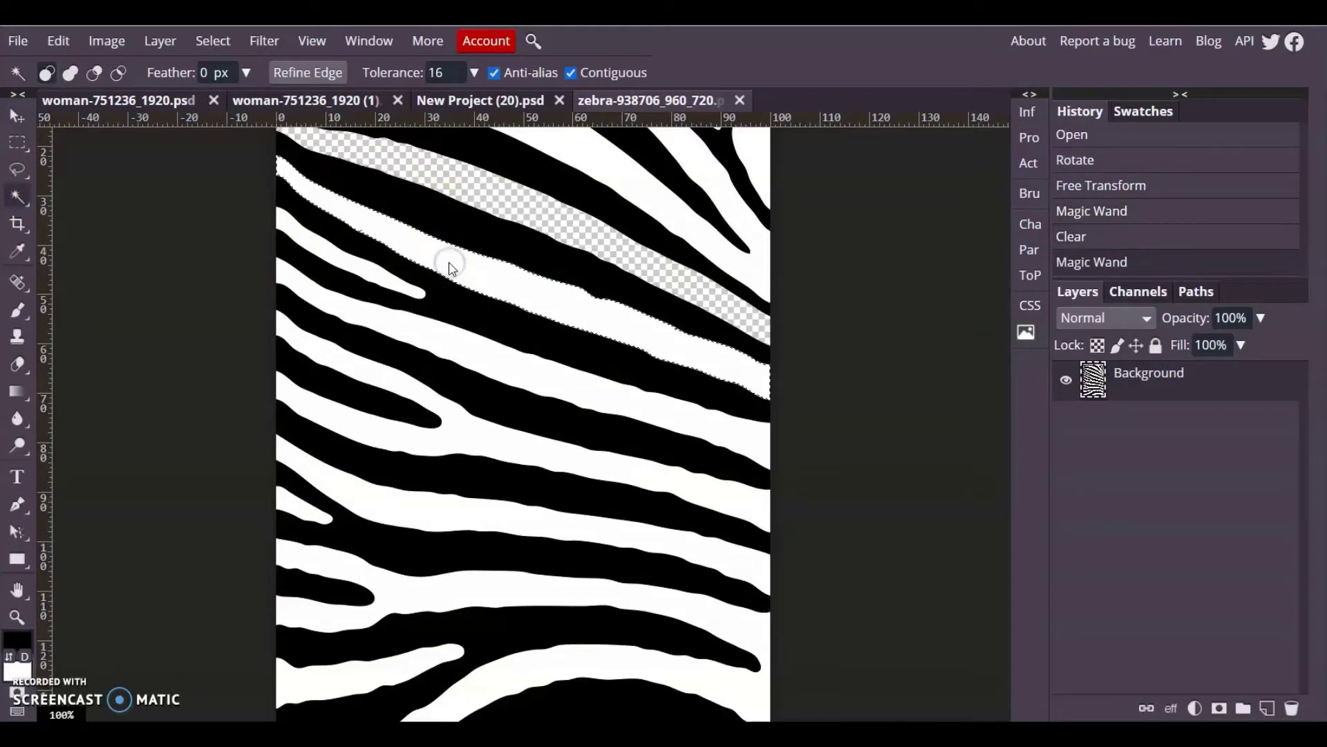
key(Delete)
click(463, 355)
key(Delete)
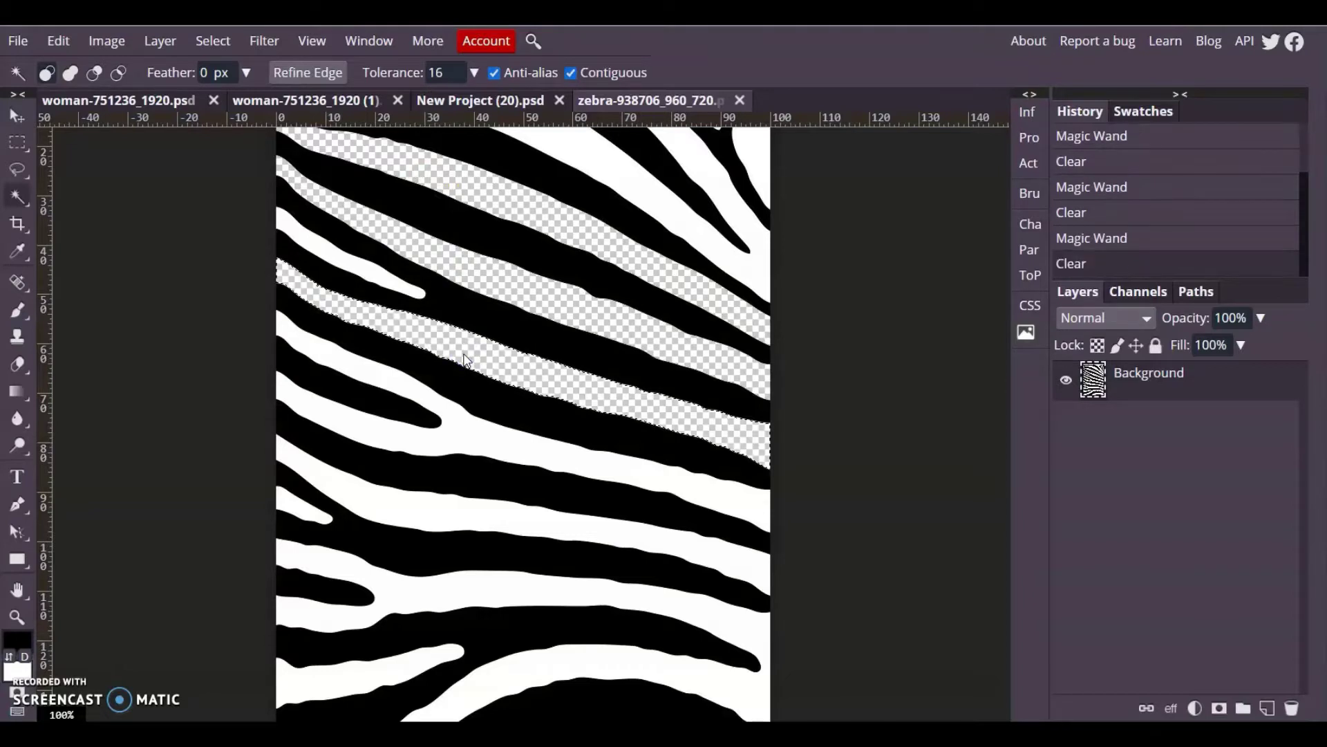
Step: Review the woman-751236_1920 (1) example, the zebra pattern and the layered woman-751236_1920.psd with its cut-out stripes
click(319, 104)
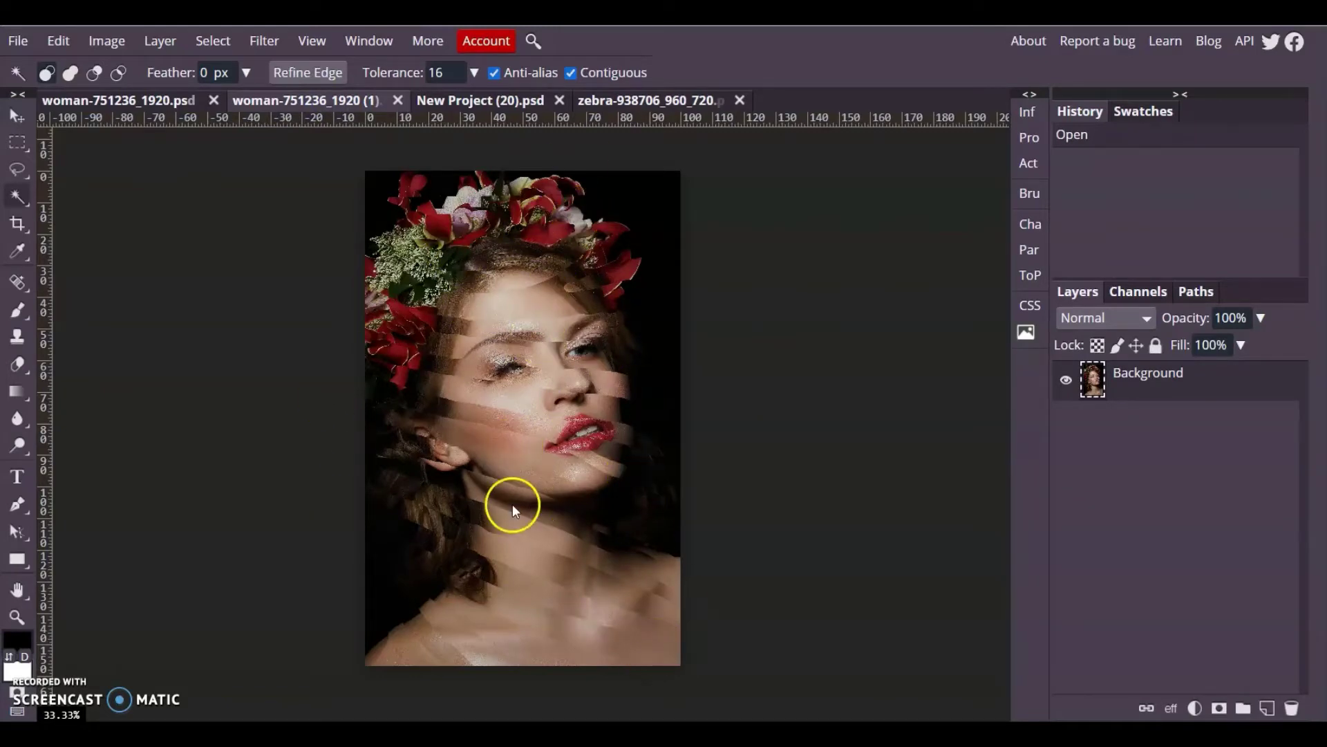
click(617, 102)
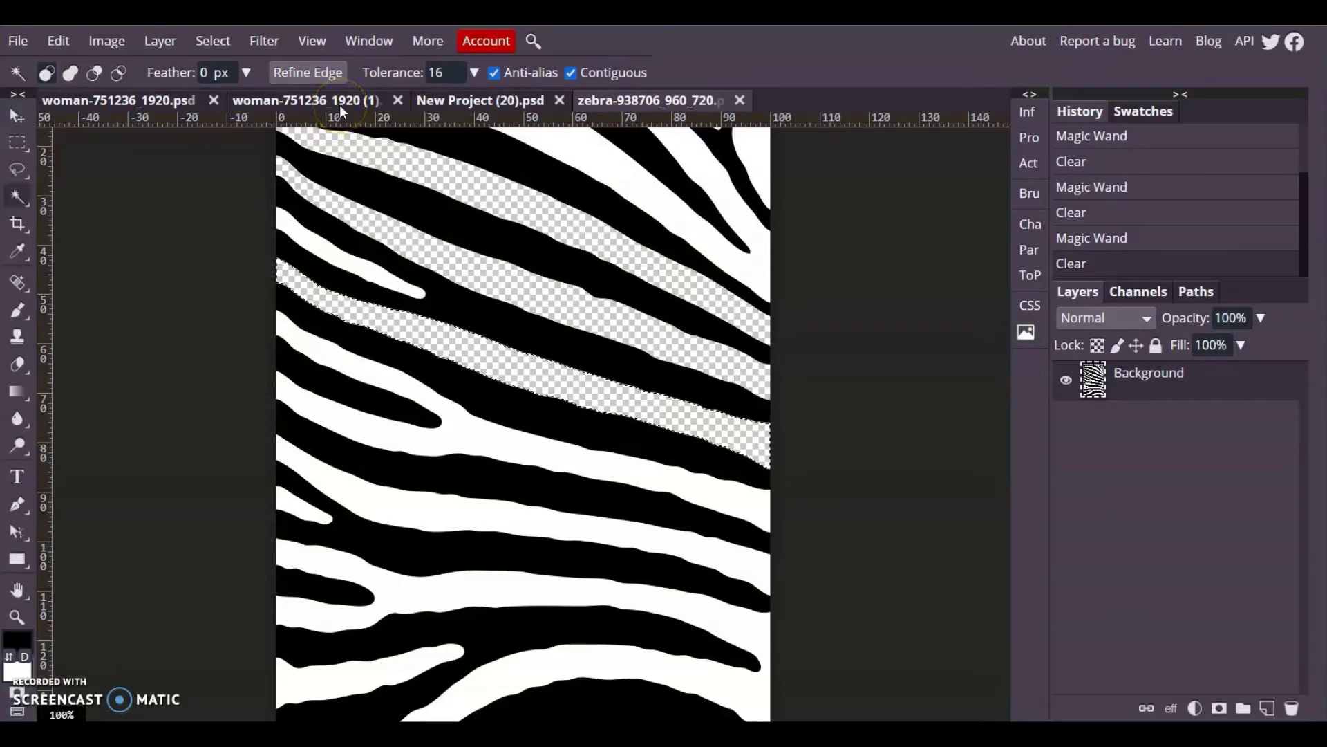
click(149, 100)
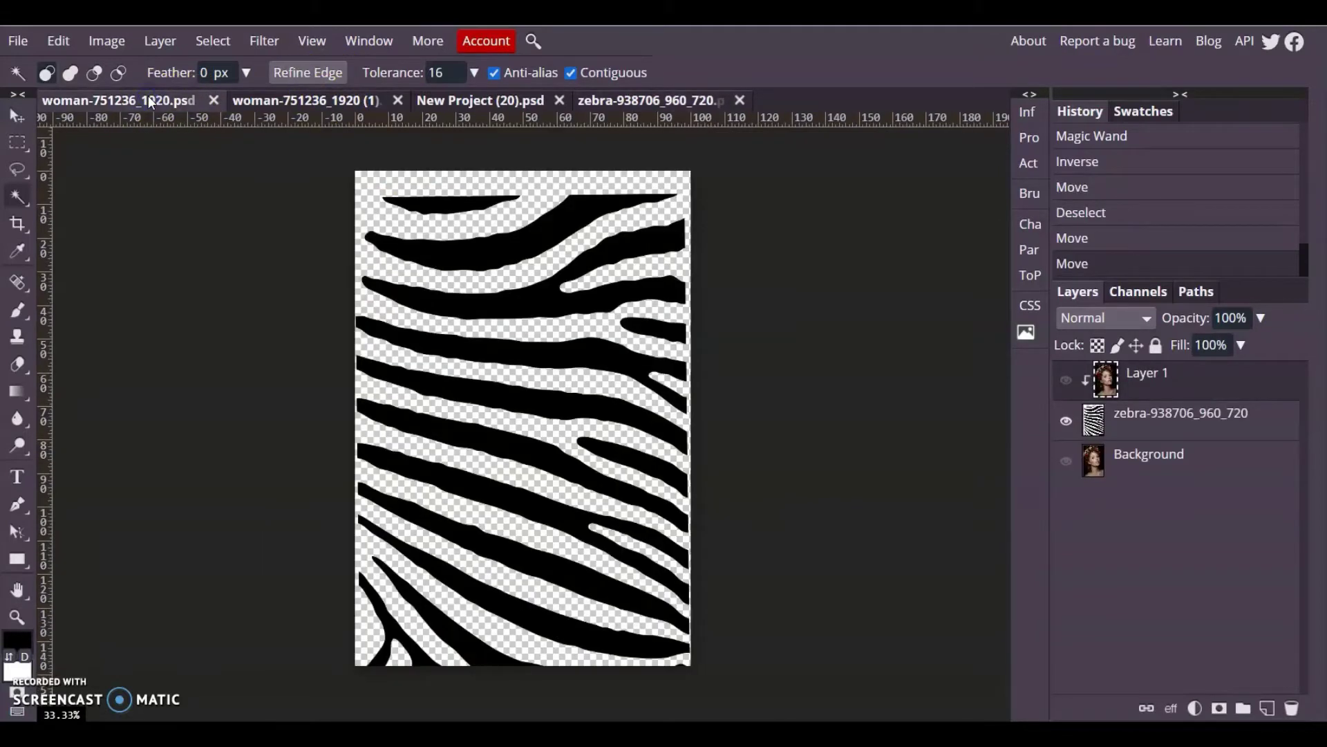
Step: Open the original portrait woman-751236_1920 from the Downloads folder as a new document
click(21, 41)
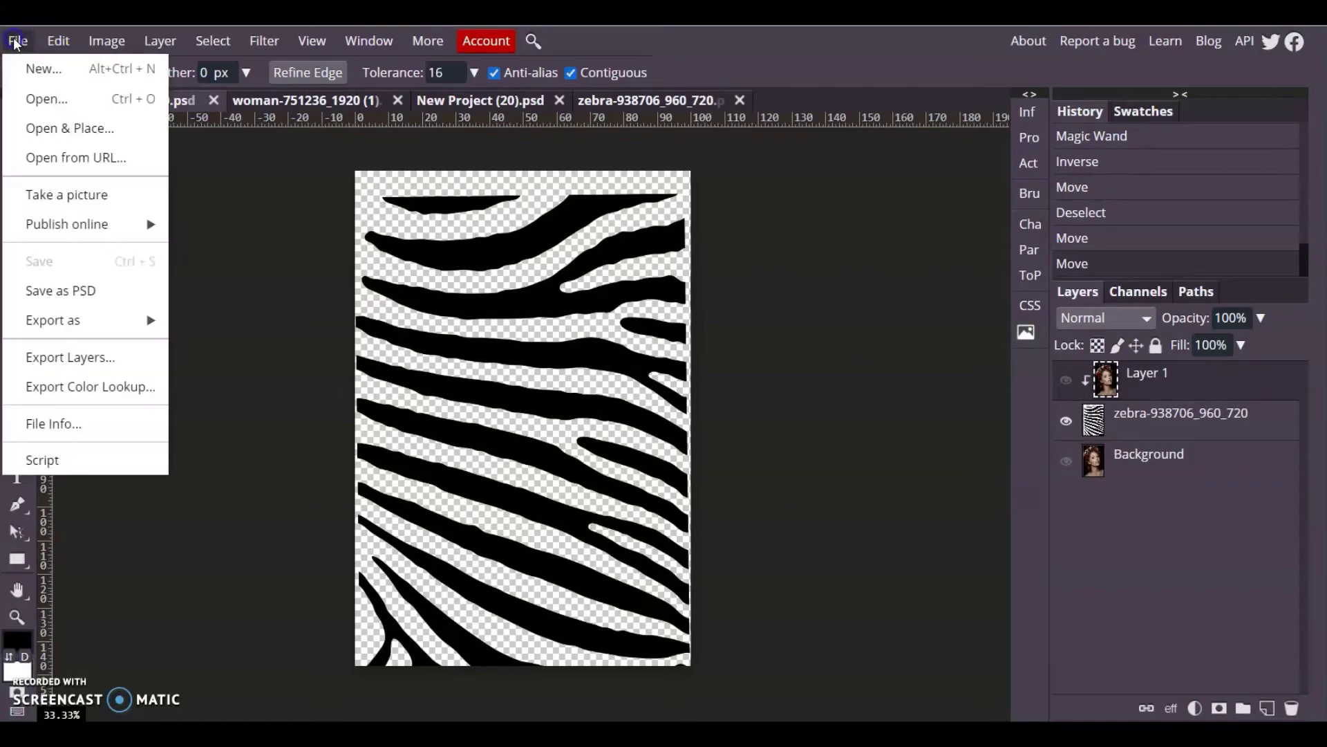
click(50, 101)
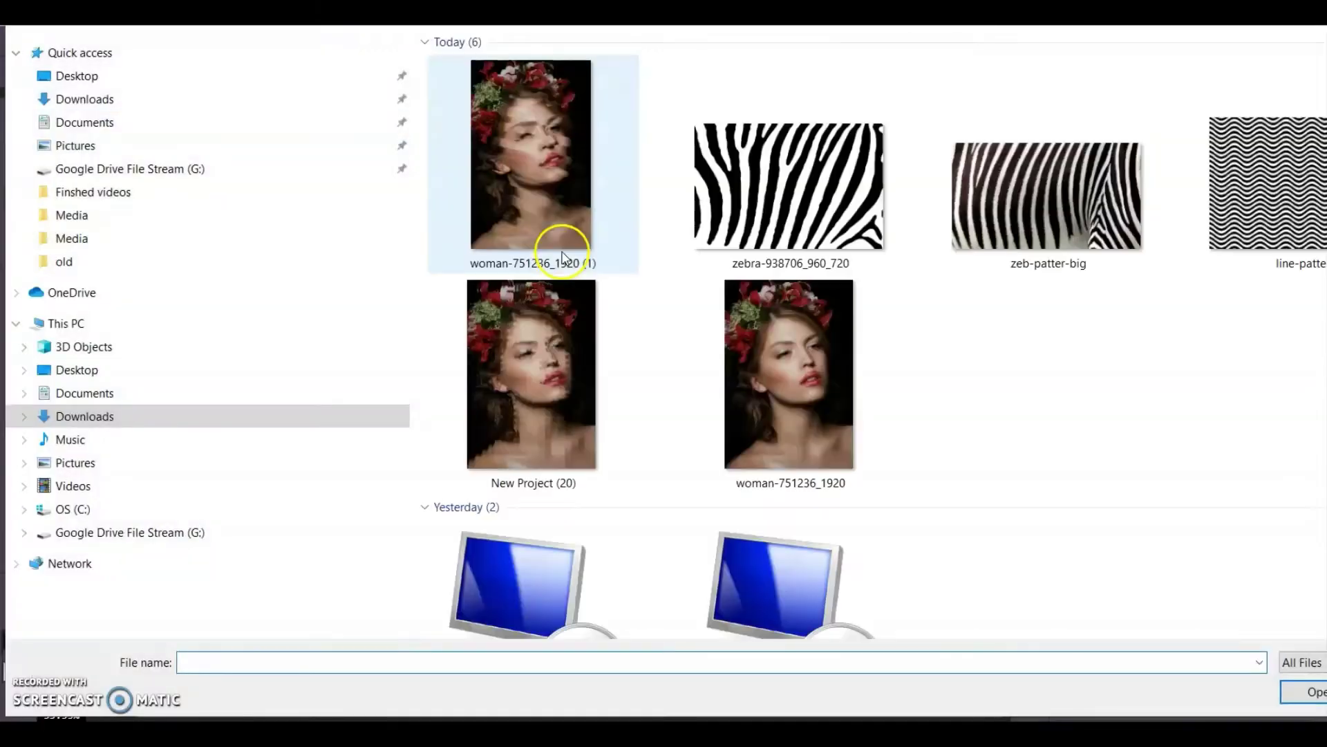
double_click(805, 376)
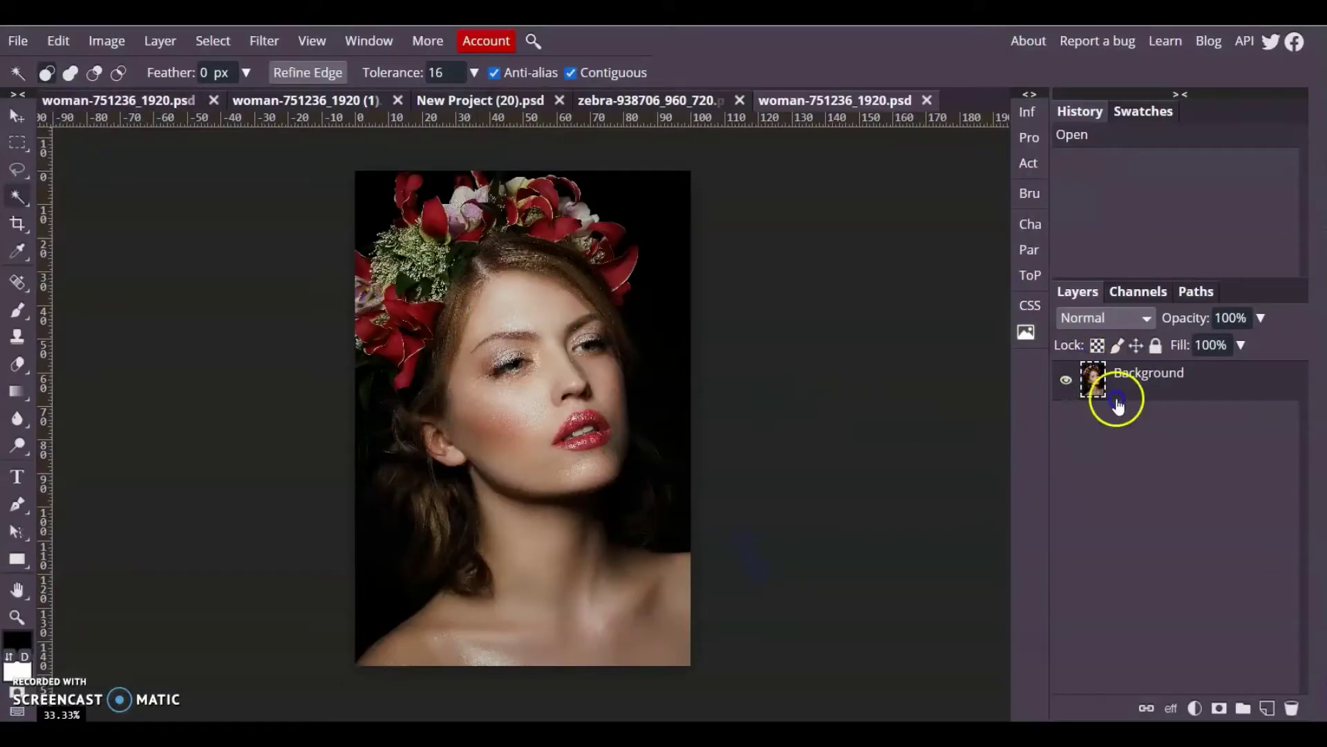
Step: Hide the Background photo layer and draw a narrow red vertical rectangle over the full canvas height near its left edge
click(1063, 377)
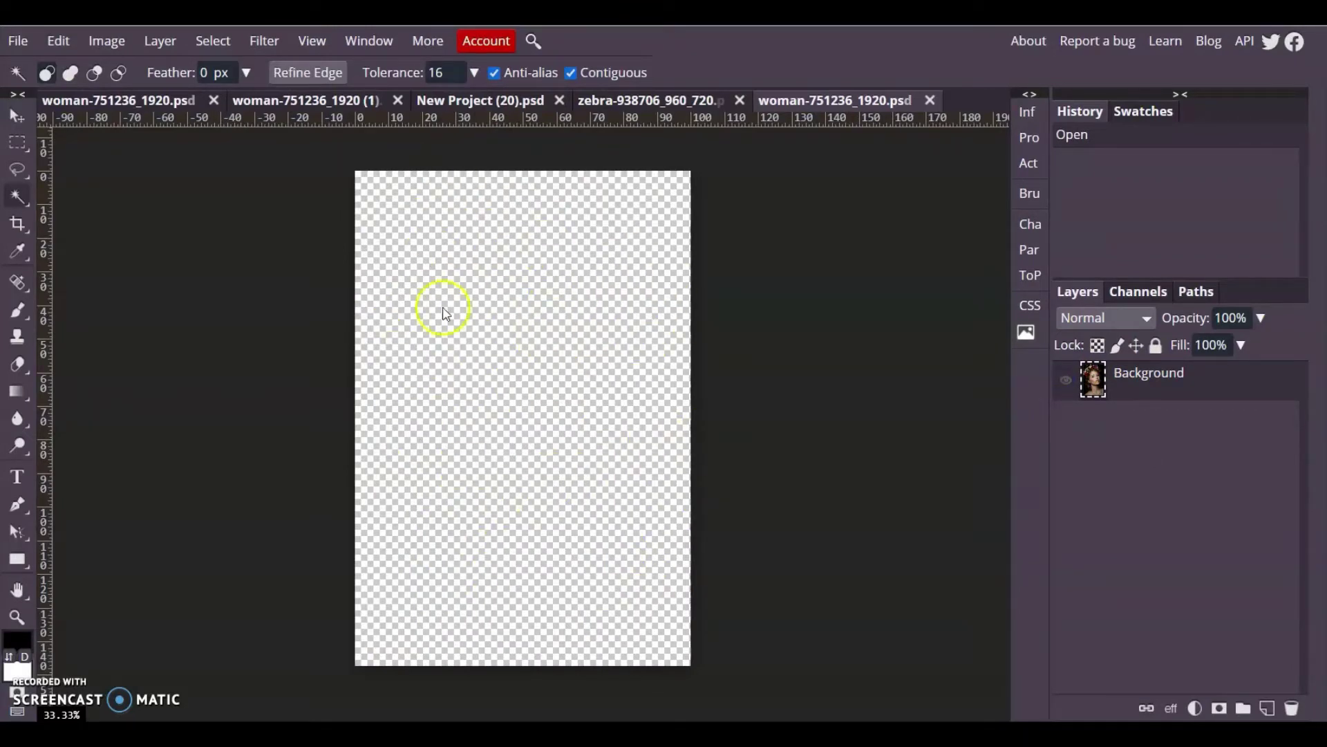
click(17, 561)
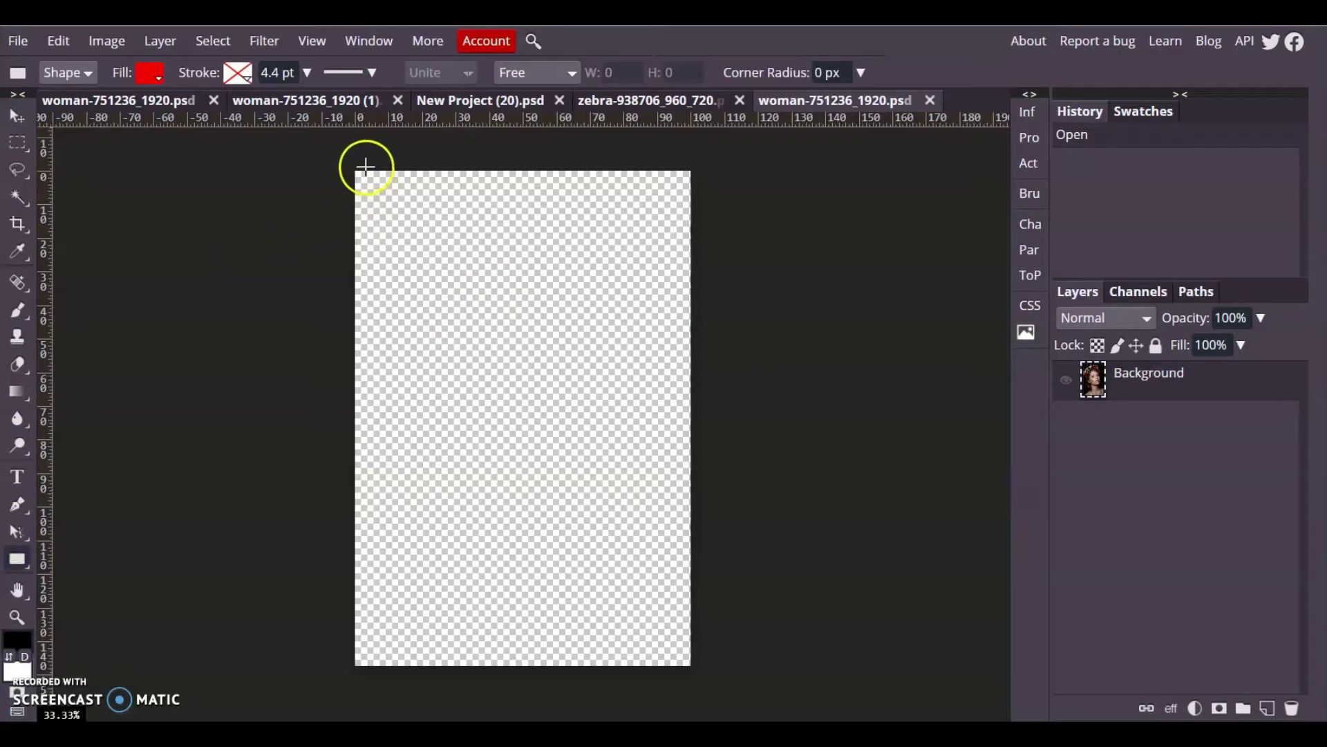
drag(365, 169, 376, 668)
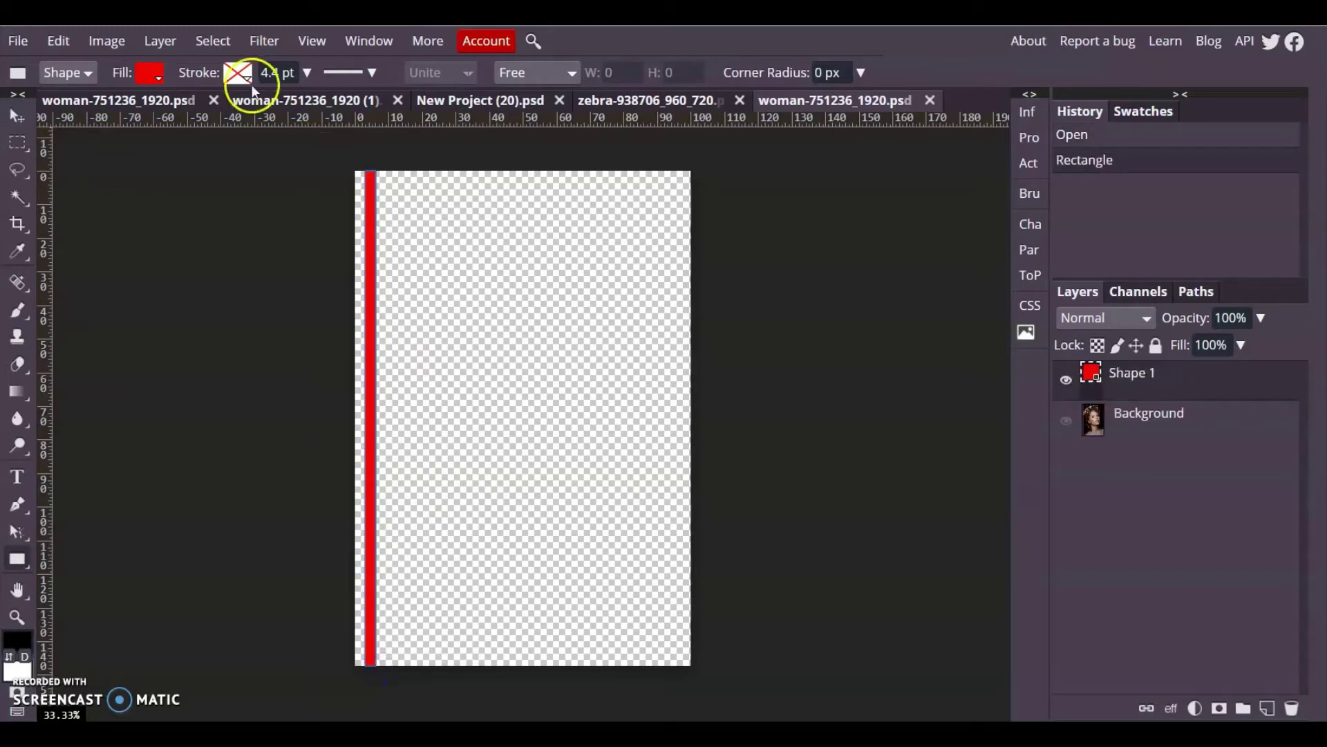
Step: Duplicate the red stripe twice, moving each copy to the right to leave an even narrow gap
click(164, 42)
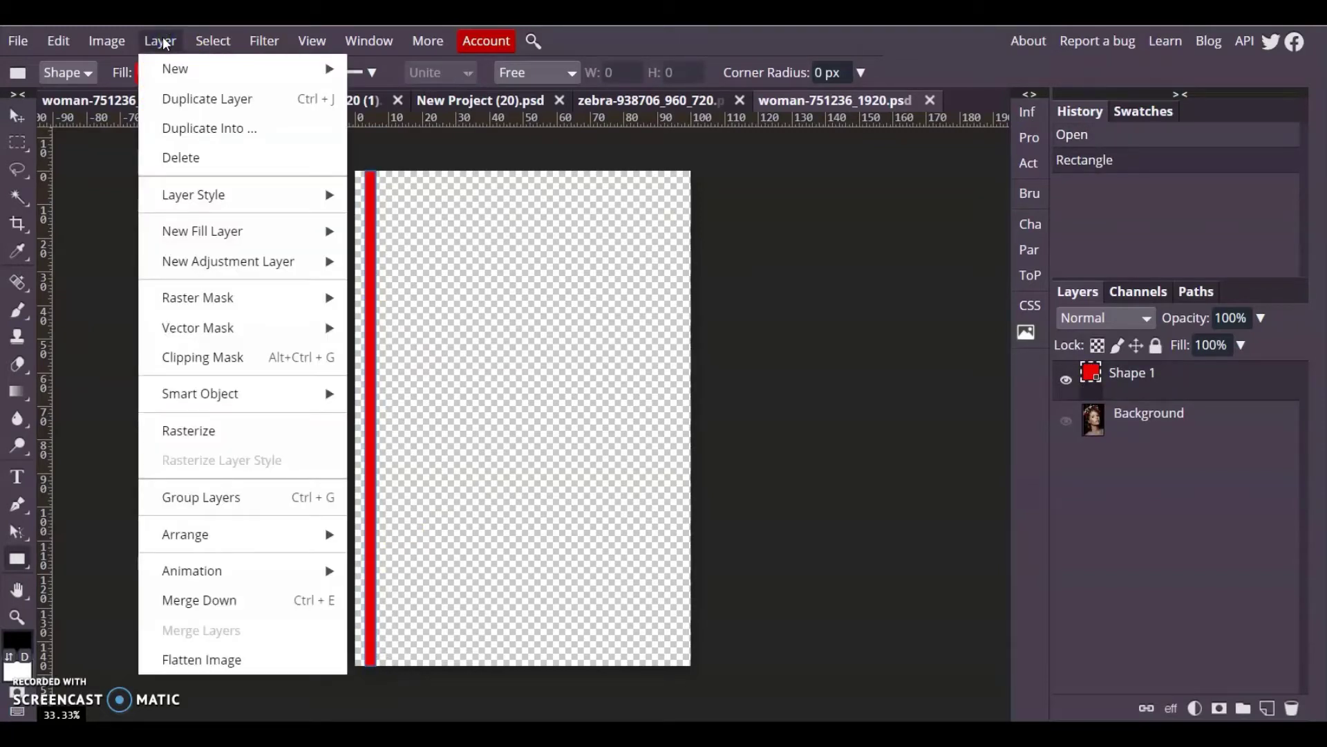
click(198, 100)
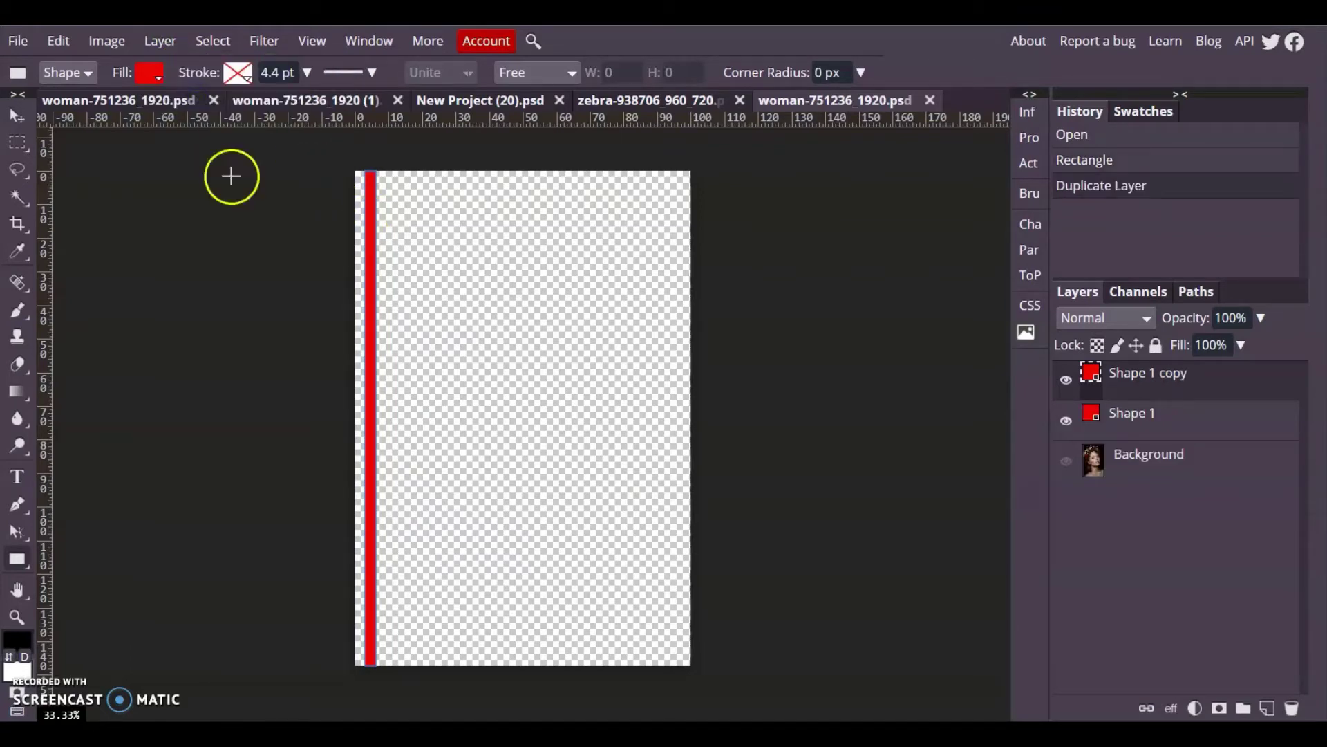
click(16, 116)
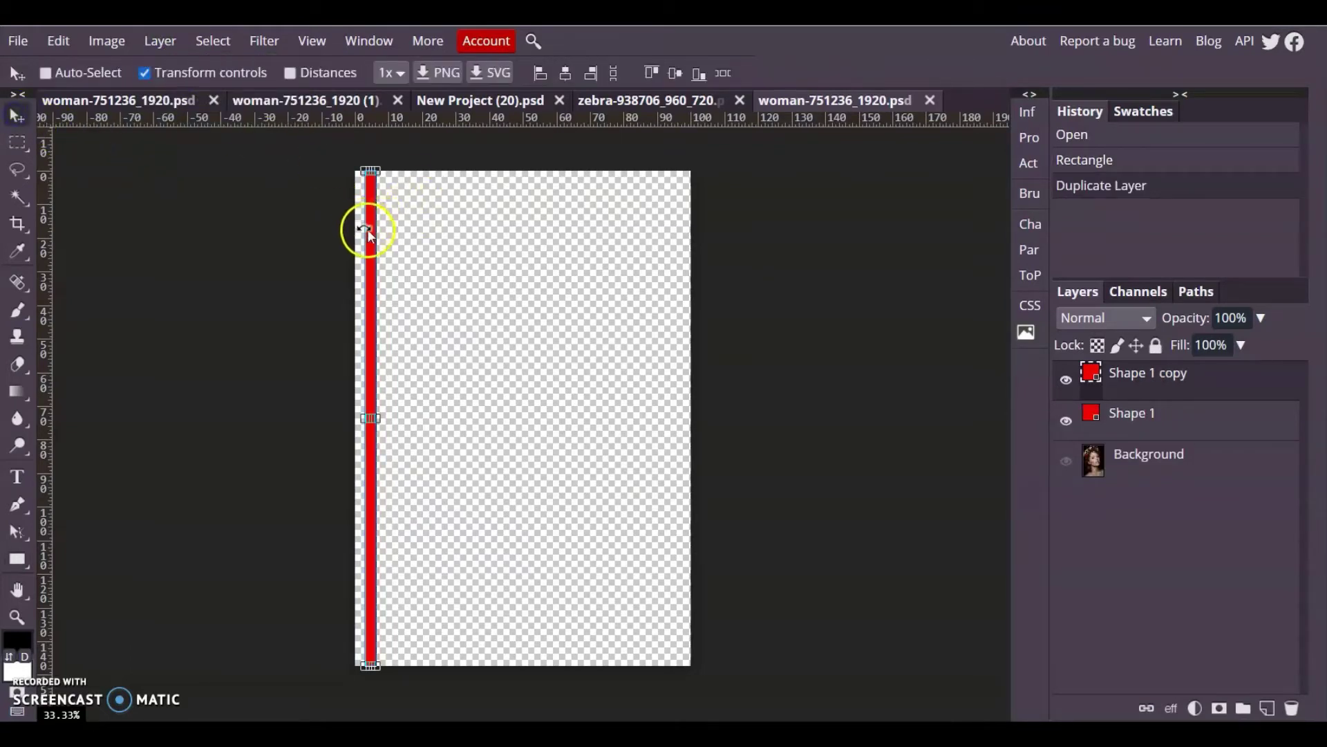
drag(371, 228, 391, 233)
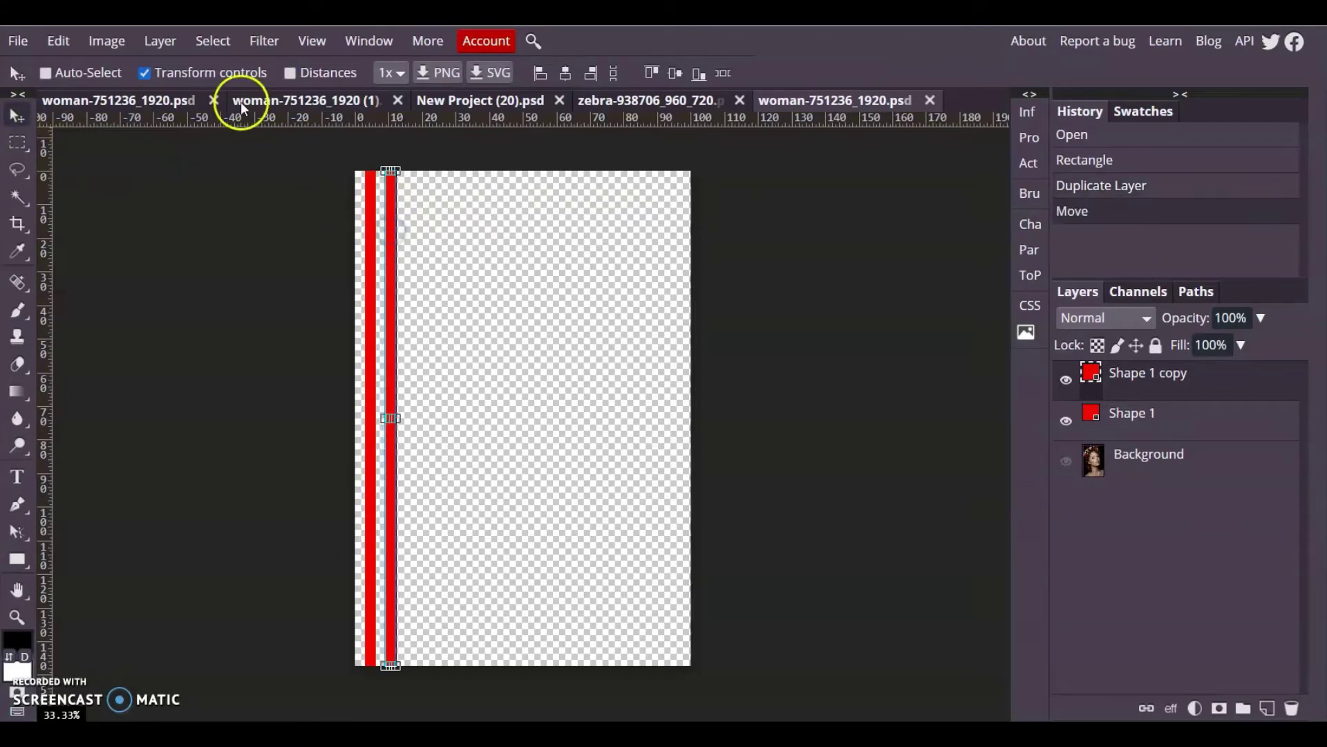
click(163, 42)
click(196, 97)
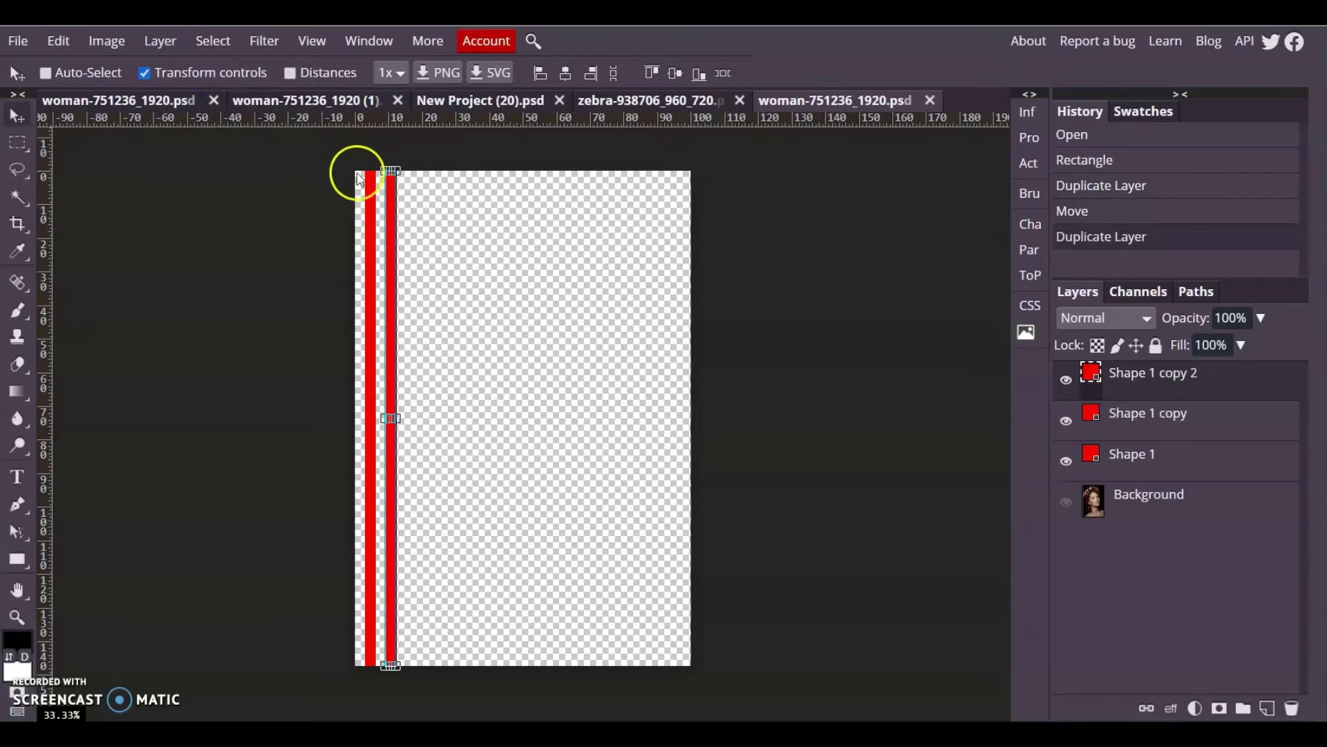
drag(394, 213, 411, 220)
Step: Add two more copies of the last stripe, continuing the even spacing to the right for five stripes in all
click(166, 43)
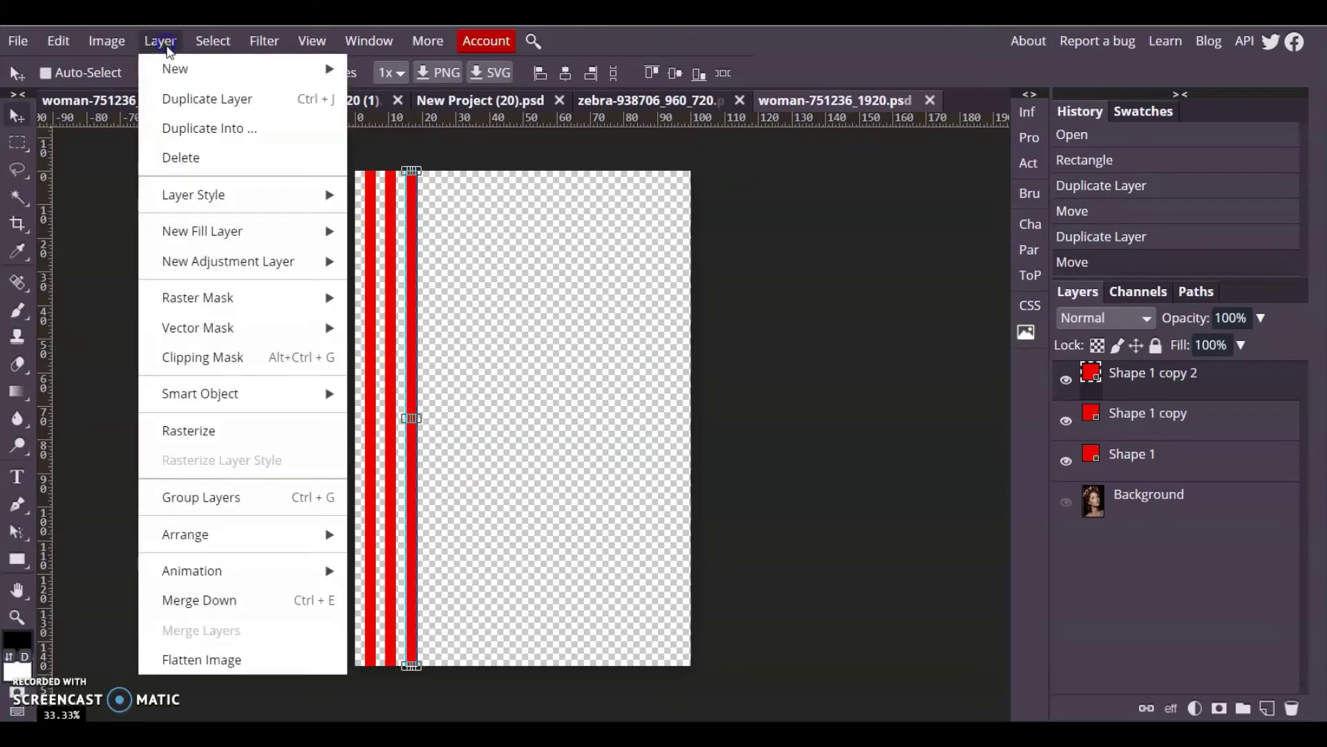
click(206, 99)
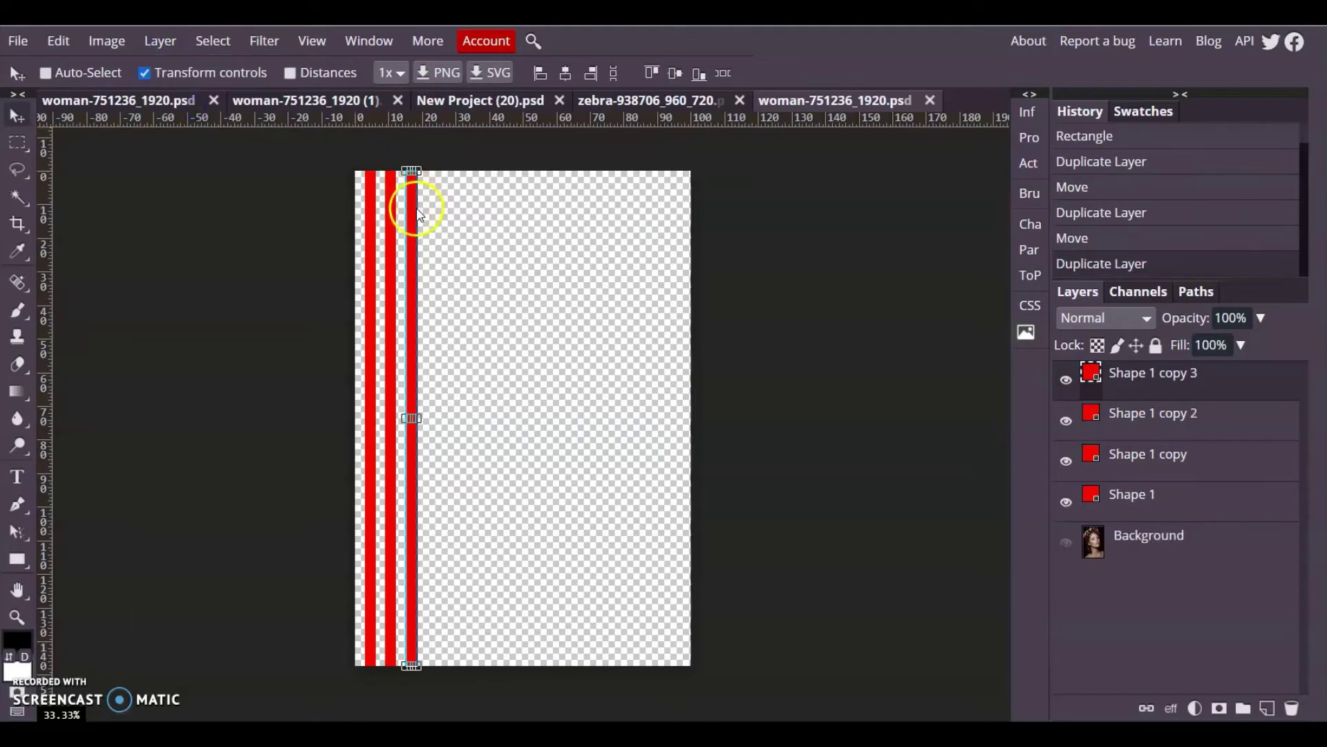
drag(418, 214, 433, 215)
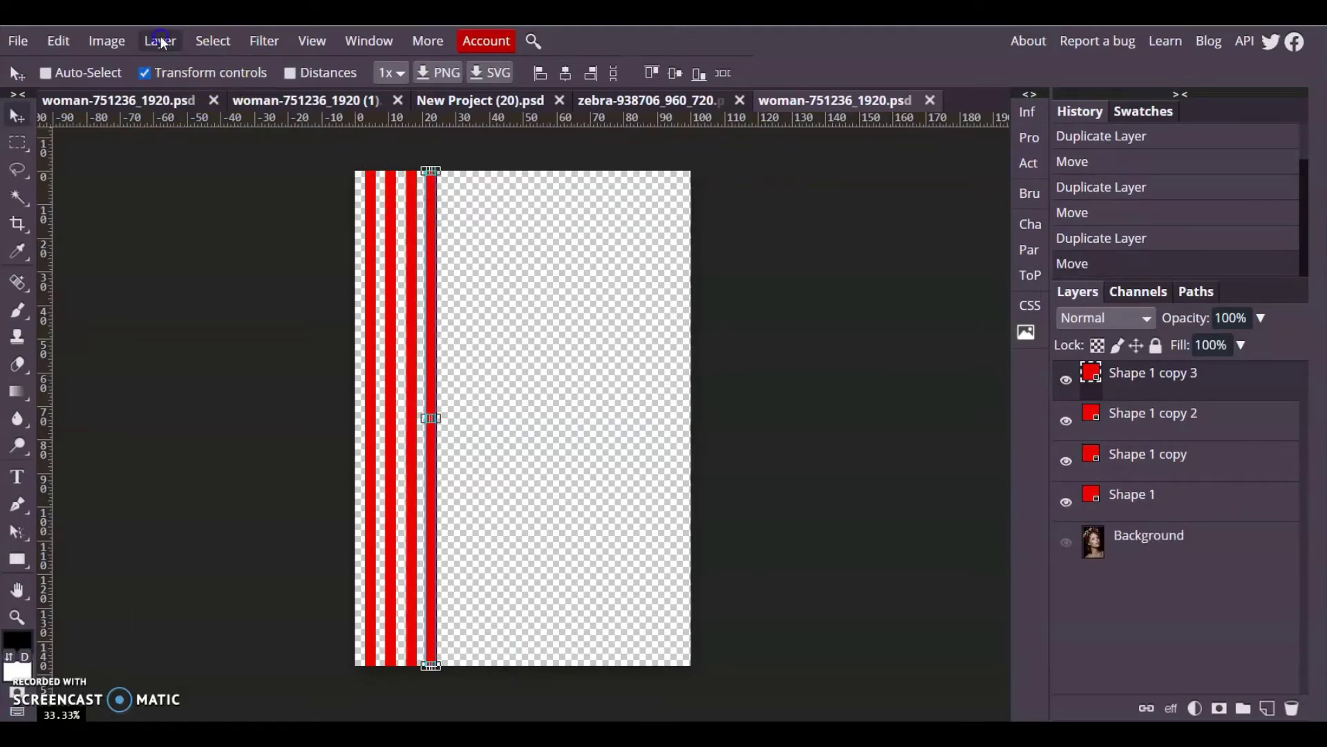
click(160, 40)
click(187, 98)
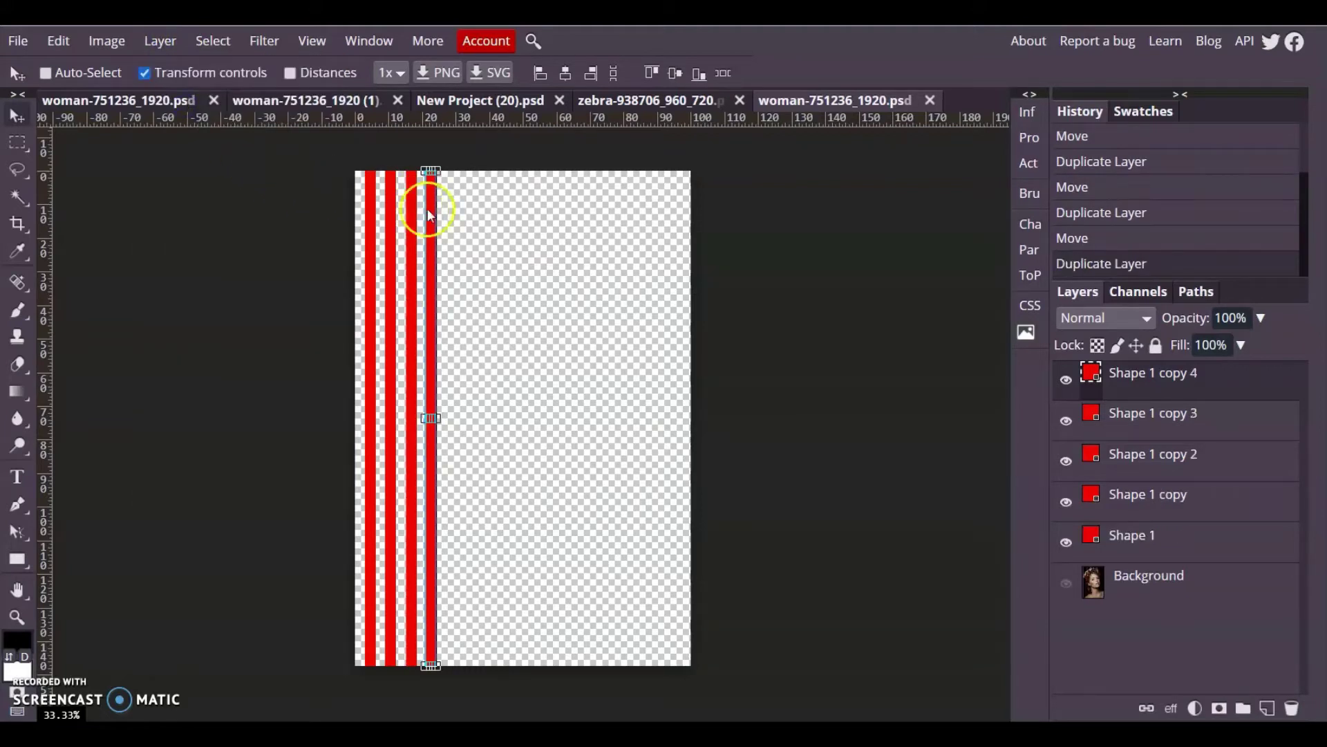
drag(434, 214, 456, 228)
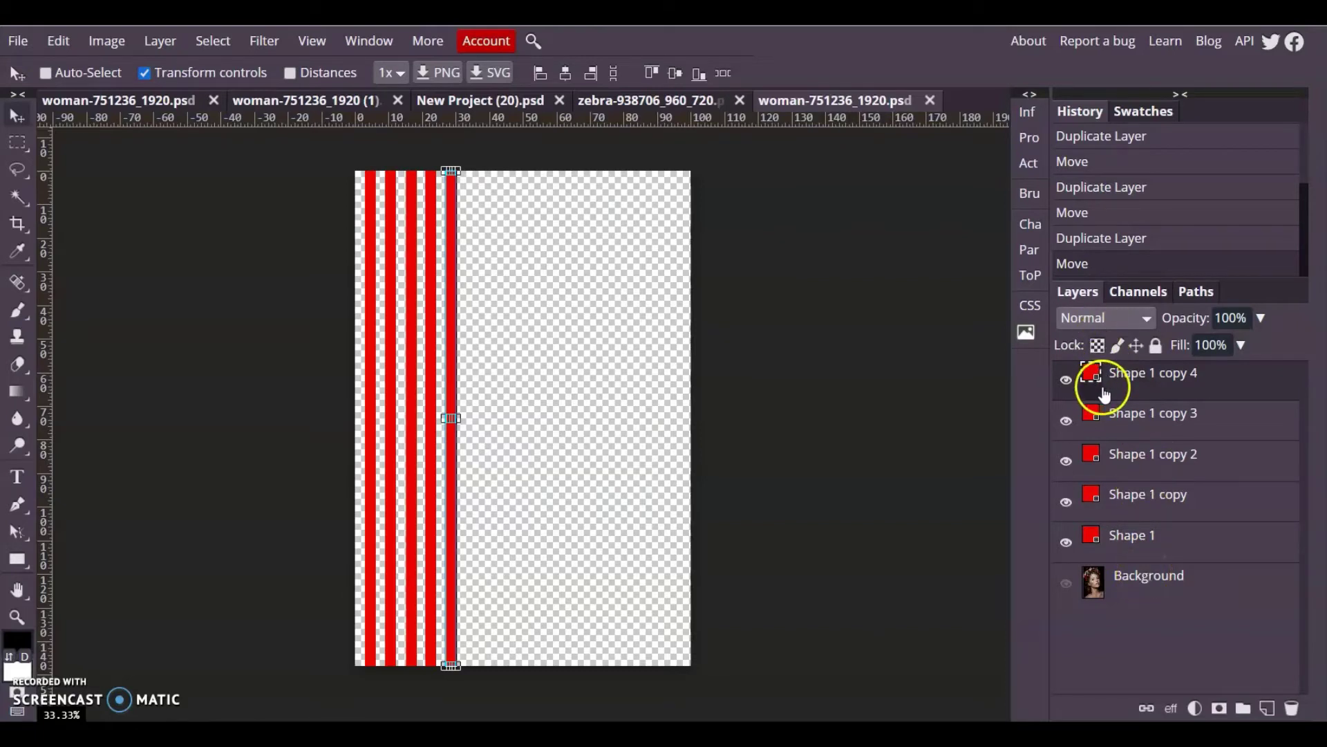
Step: Merge the five stripe layers down into the single Shape 1 layer and show the Background photo again
click(159, 42)
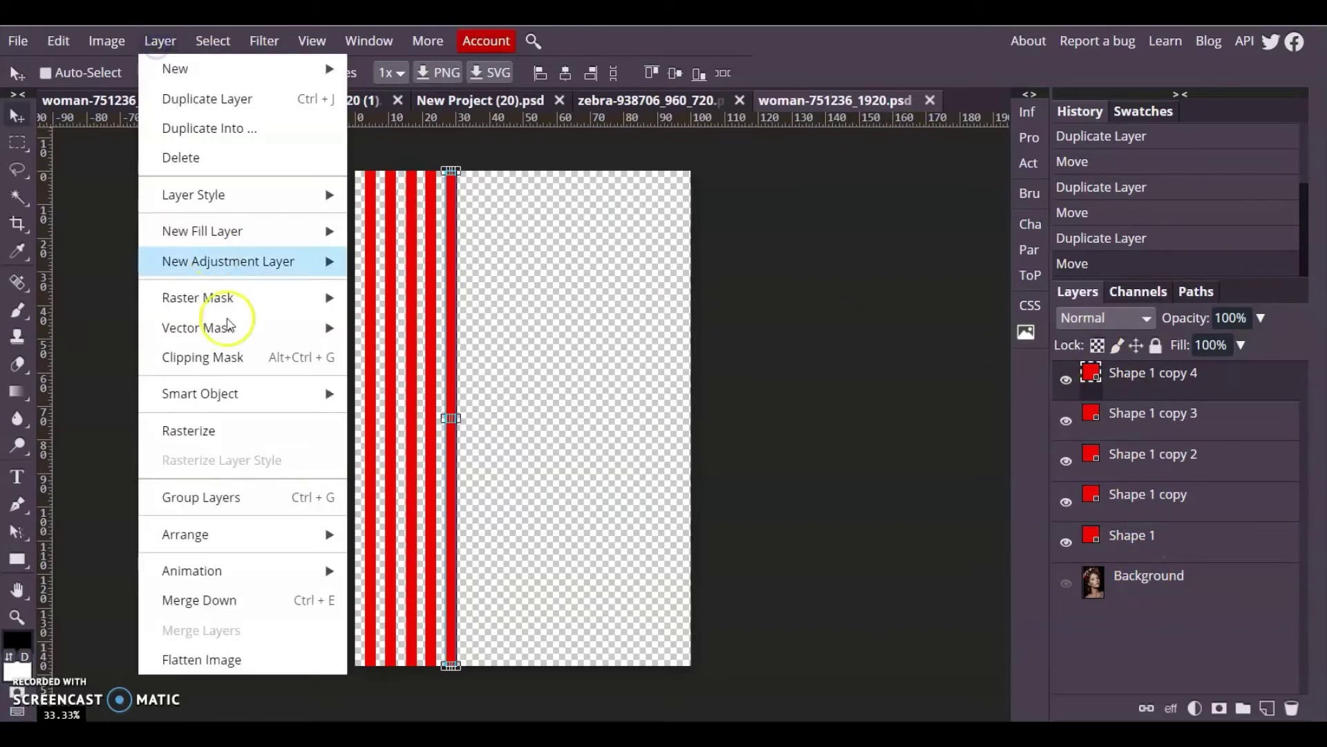
click(250, 601)
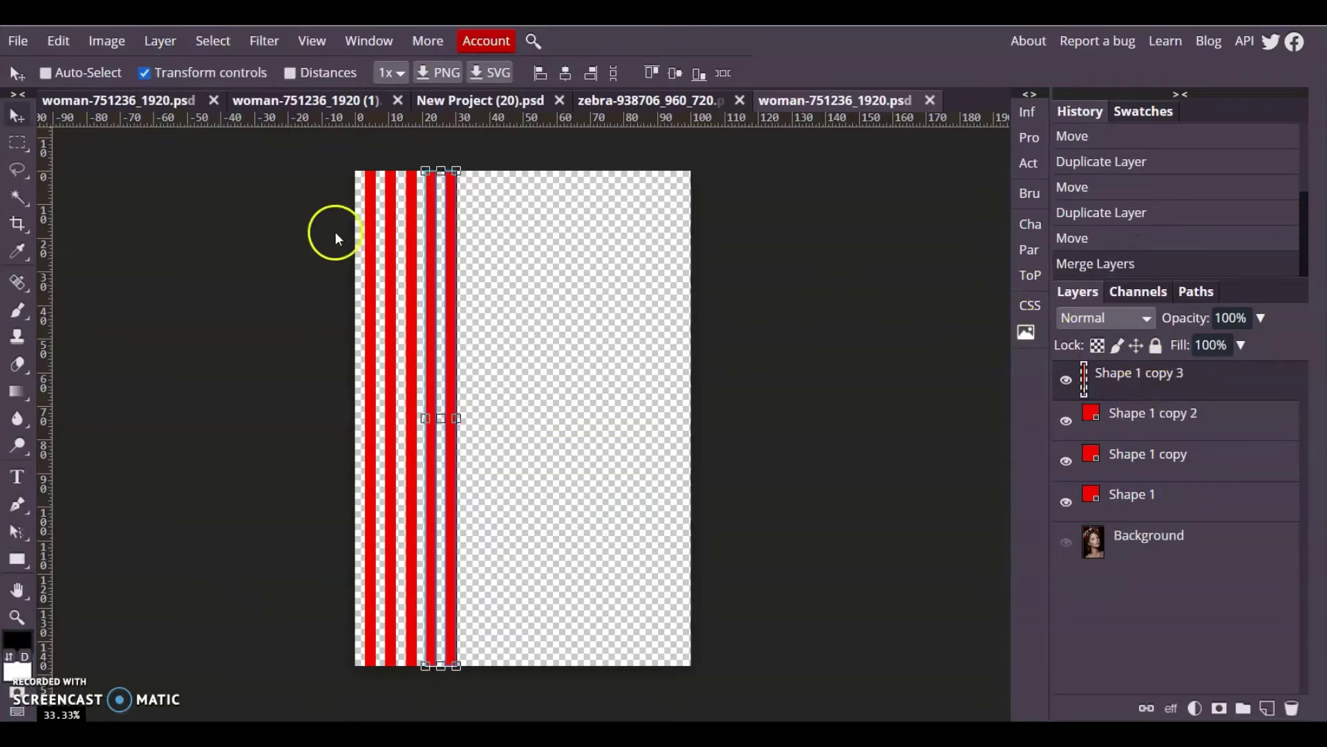
click(166, 60)
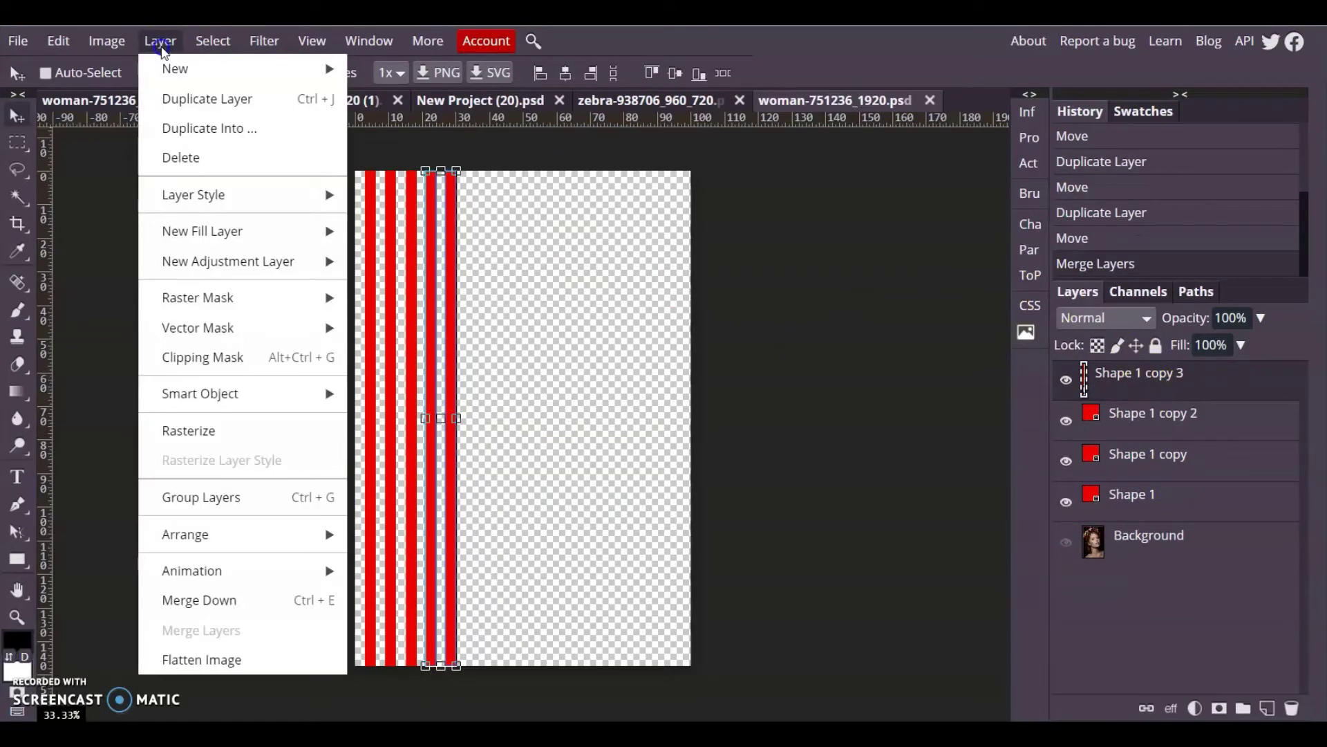
click(211, 600)
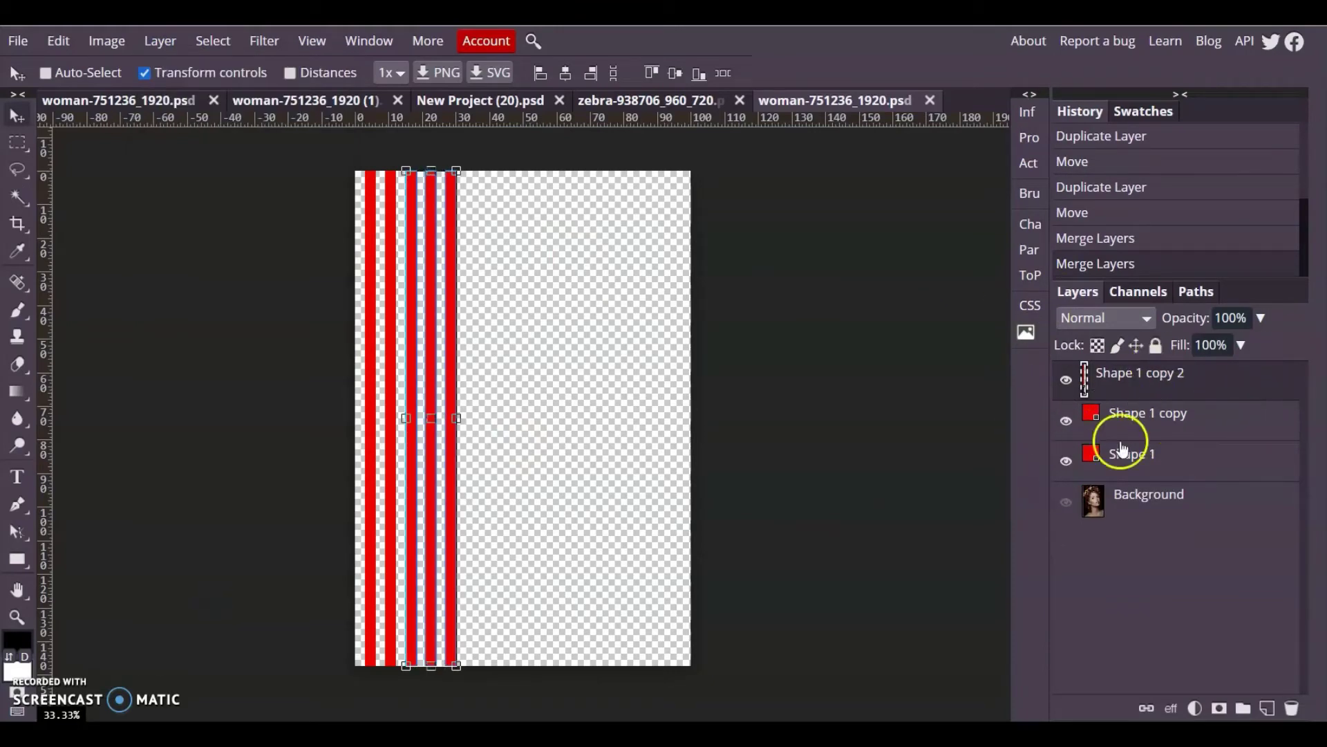
click(165, 41)
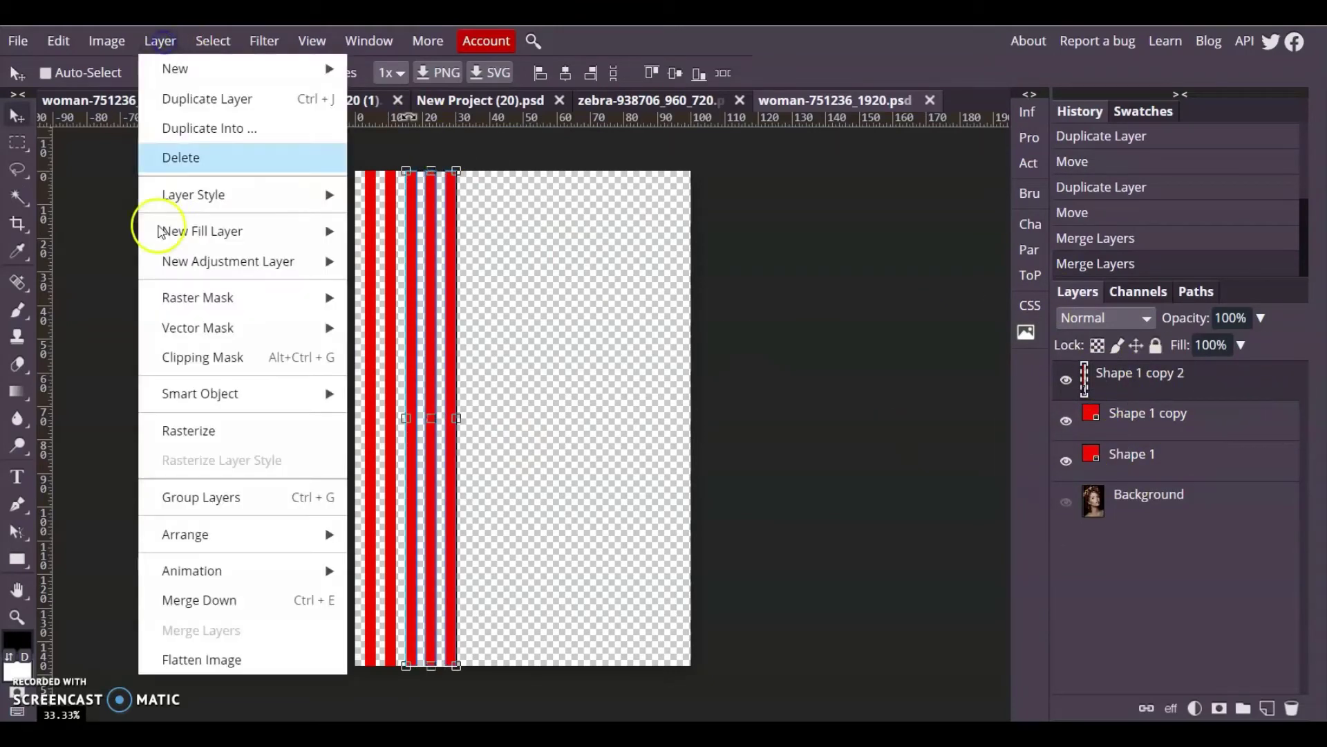
click(206, 601)
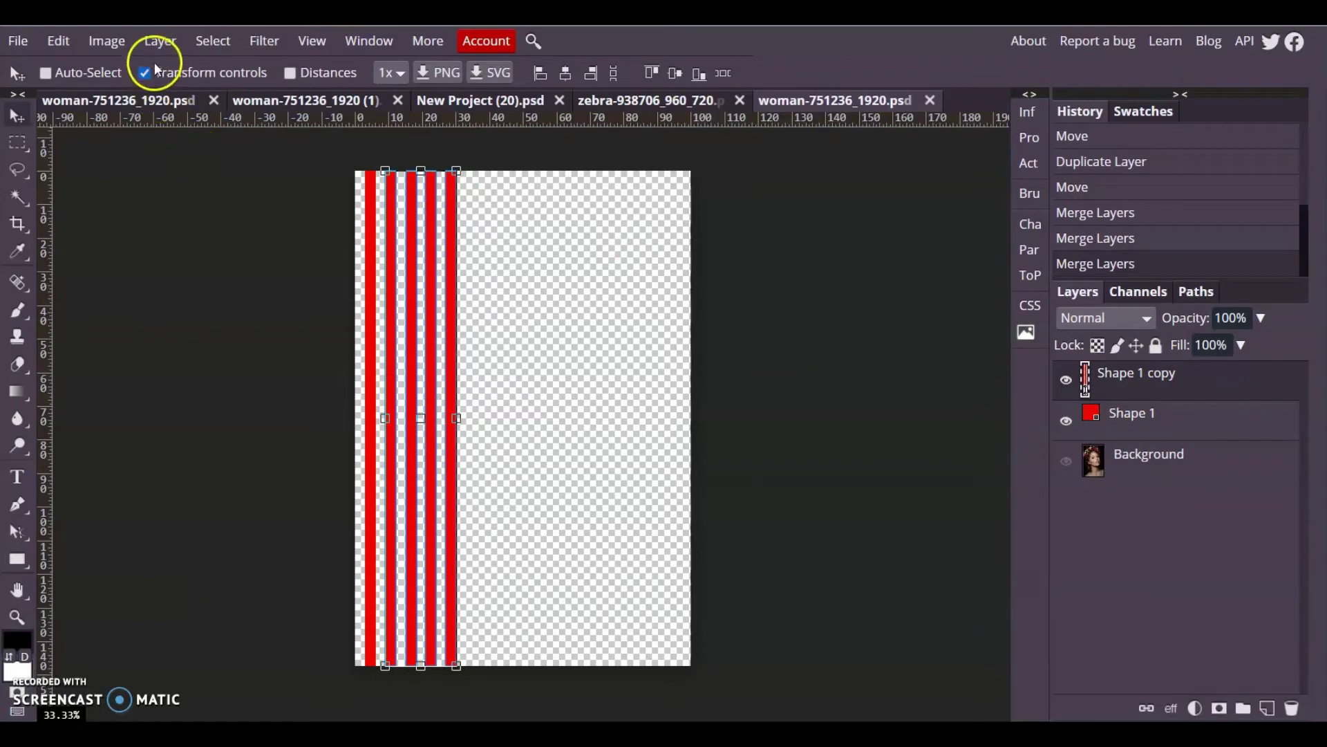
click(159, 43)
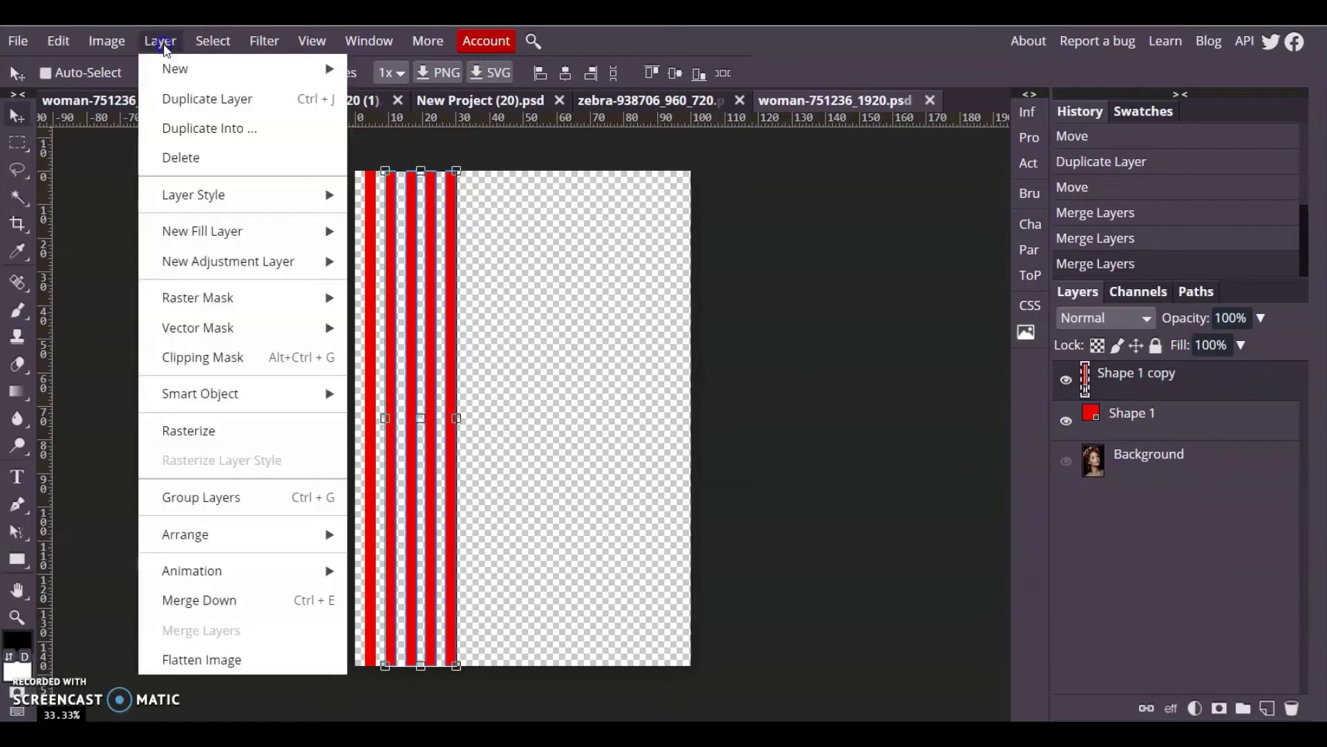
click(208, 602)
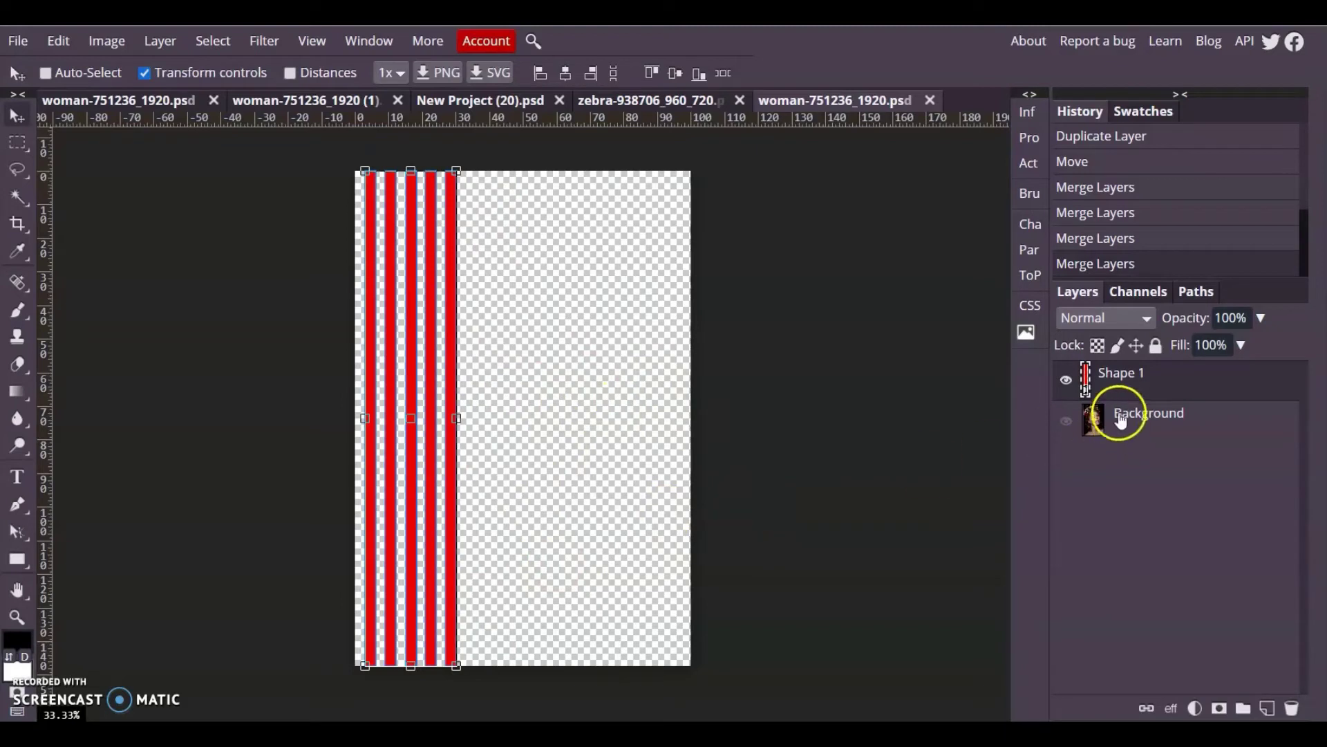
click(1068, 423)
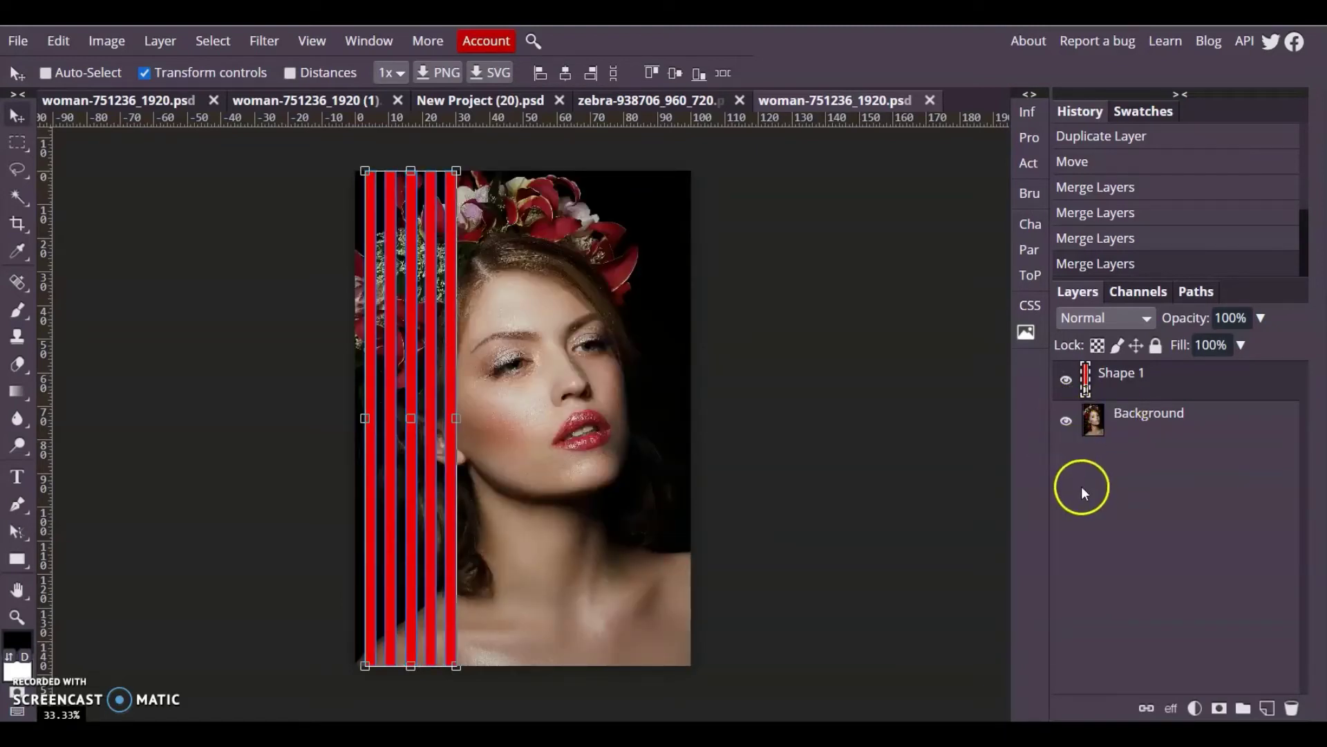
Step: Duplicate the Background photo, place the copy above Shape 1, and clip it to the stripes with a clipping mask
click(1145, 422)
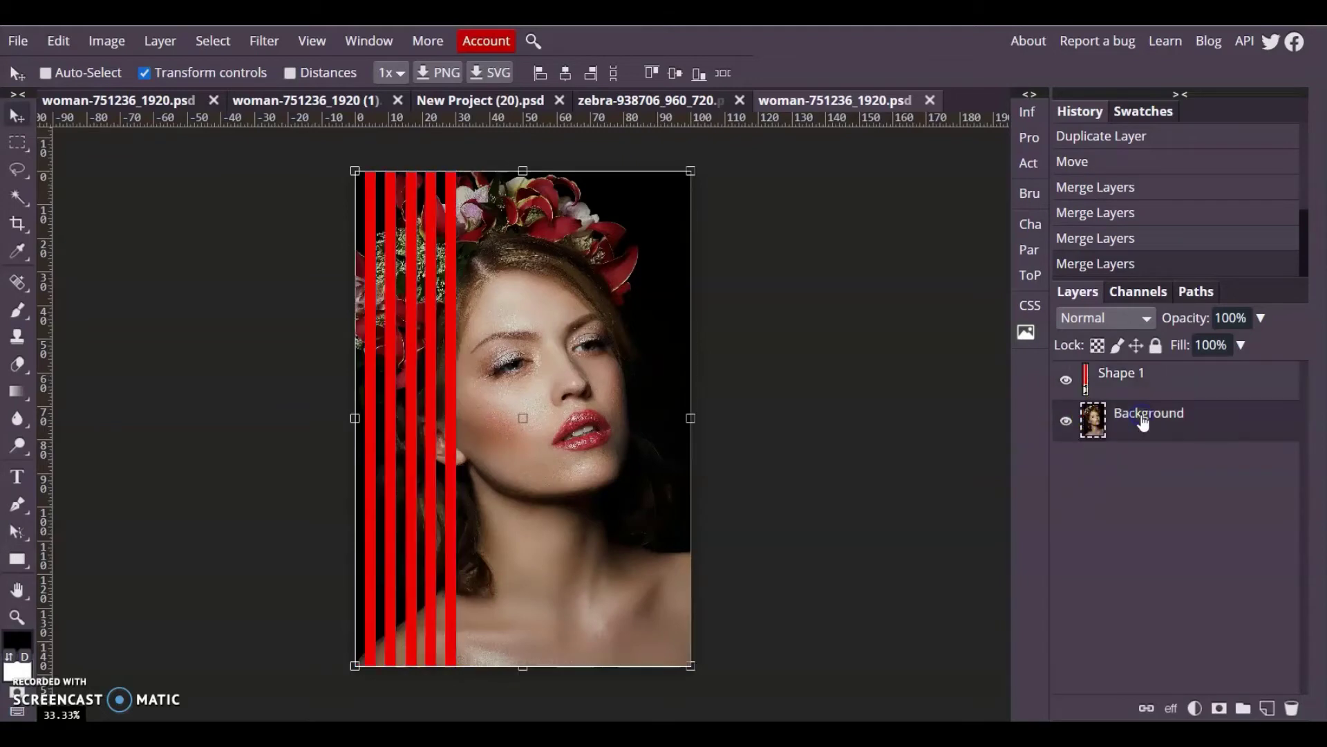
click(162, 43)
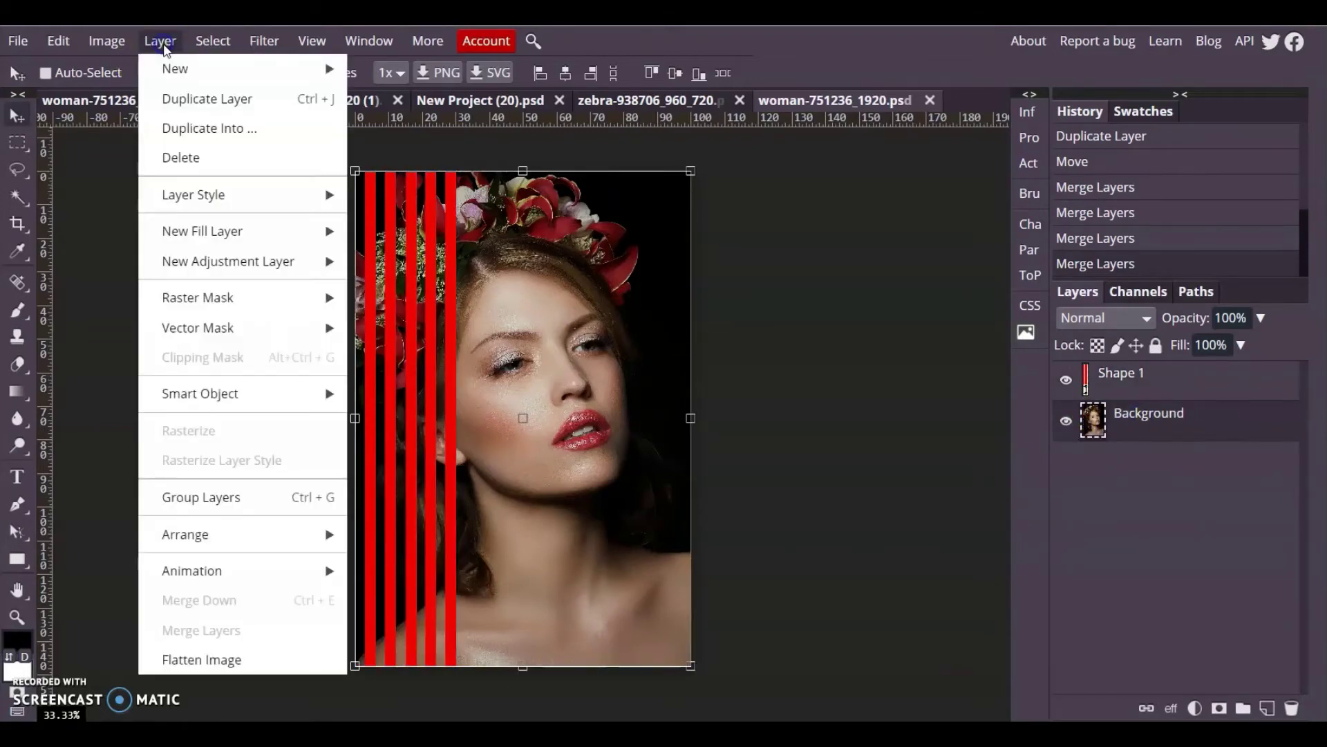
click(201, 98)
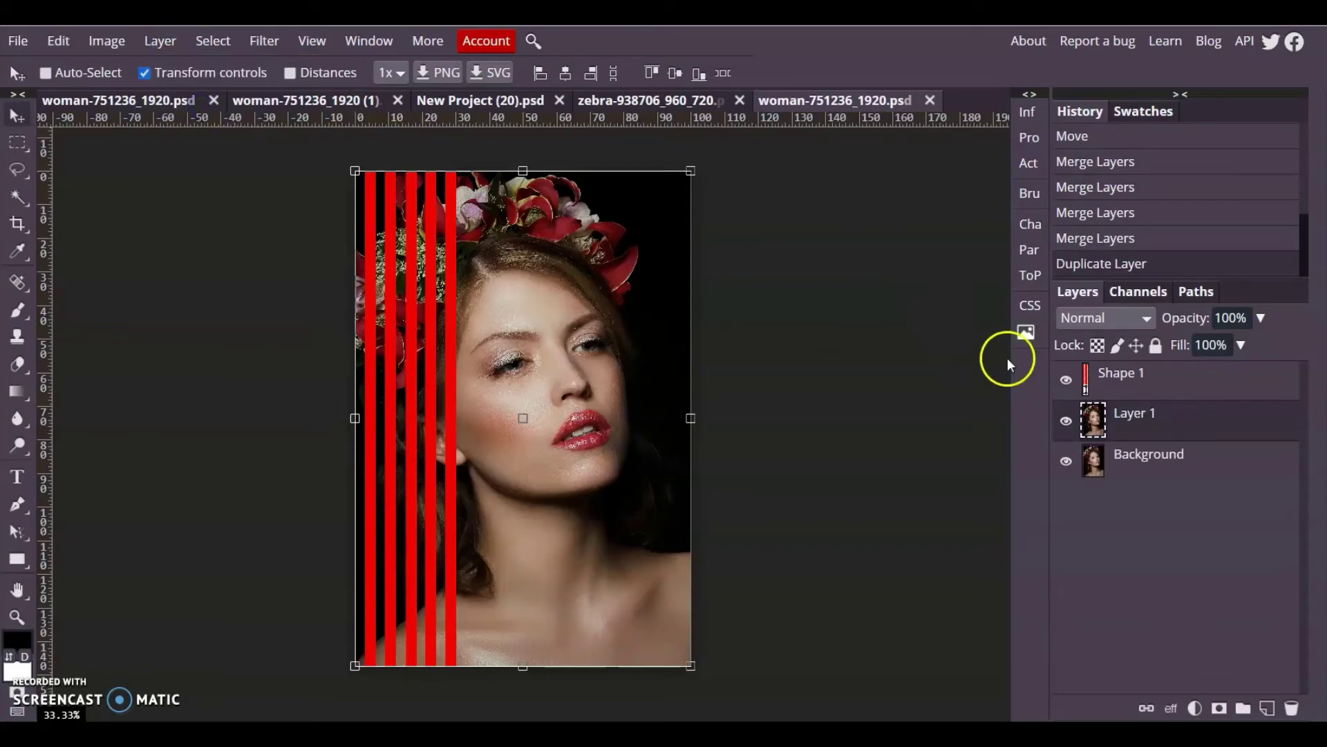
drag(1165, 428, 1171, 374)
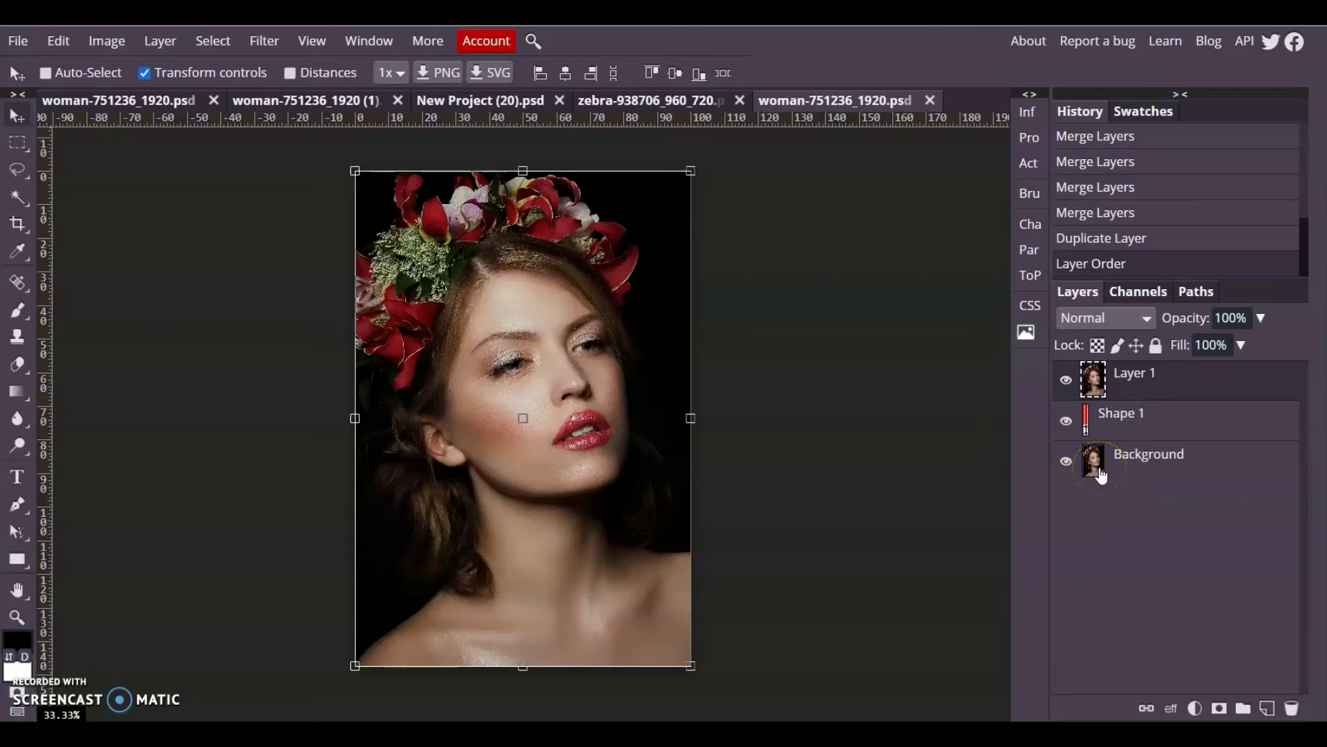
right_click(1112, 385)
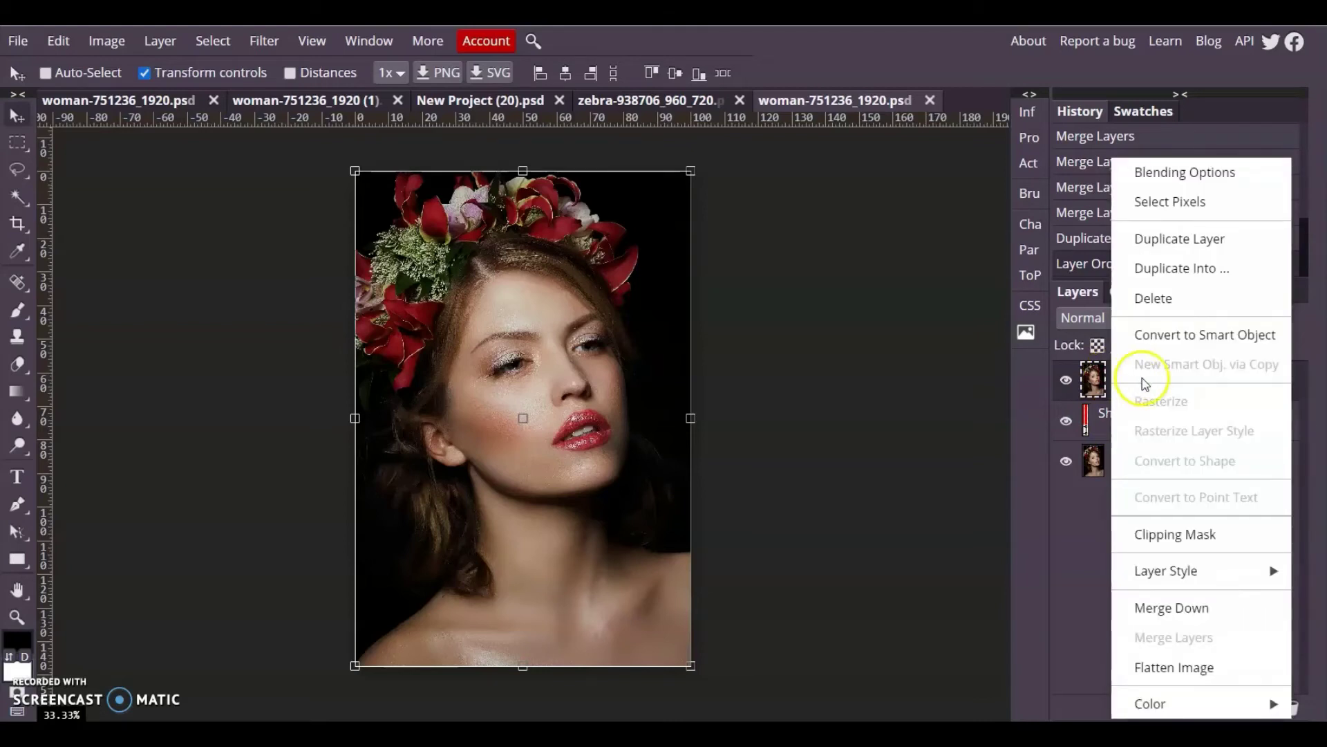
click(1196, 535)
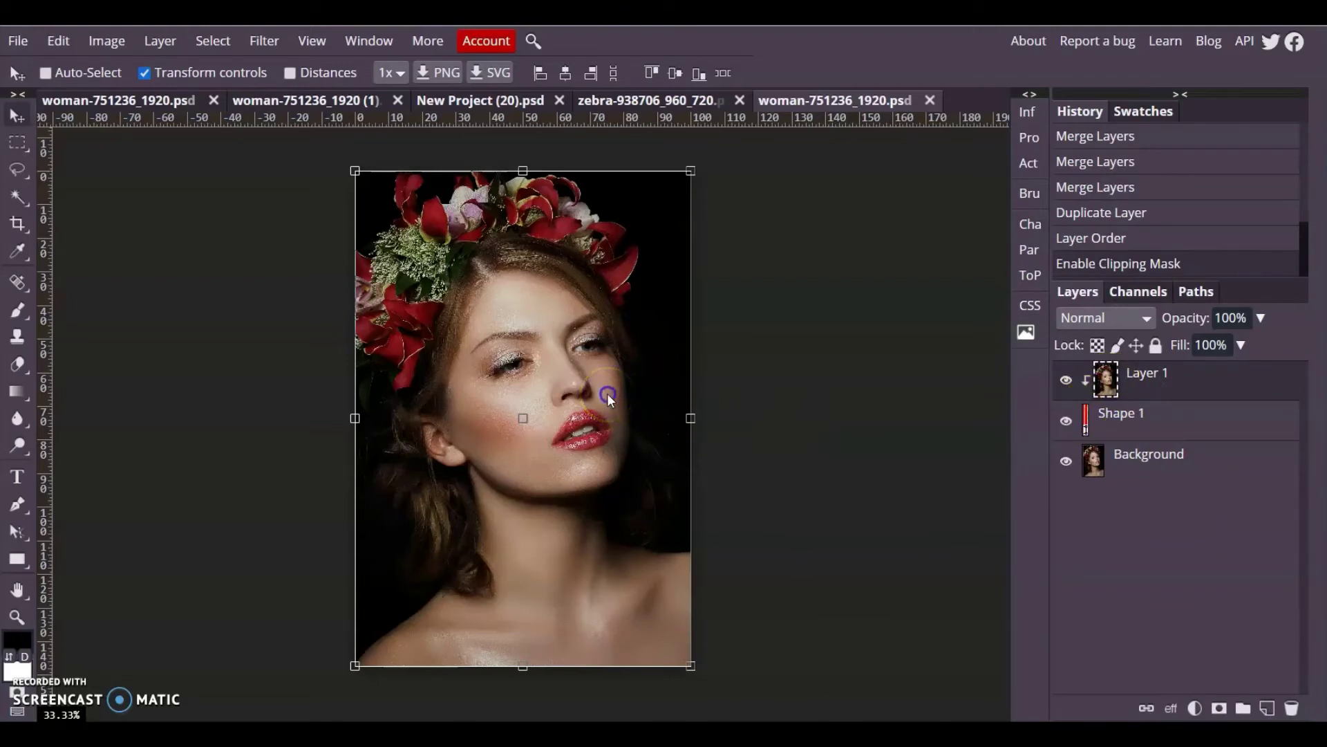
Step: Try offsetting the clipped Layer 1 photo slightly sideways within the stripes, and move it back to align with the canvas
drag(607, 393, 629, 392)
drag(612, 393, 627, 434)
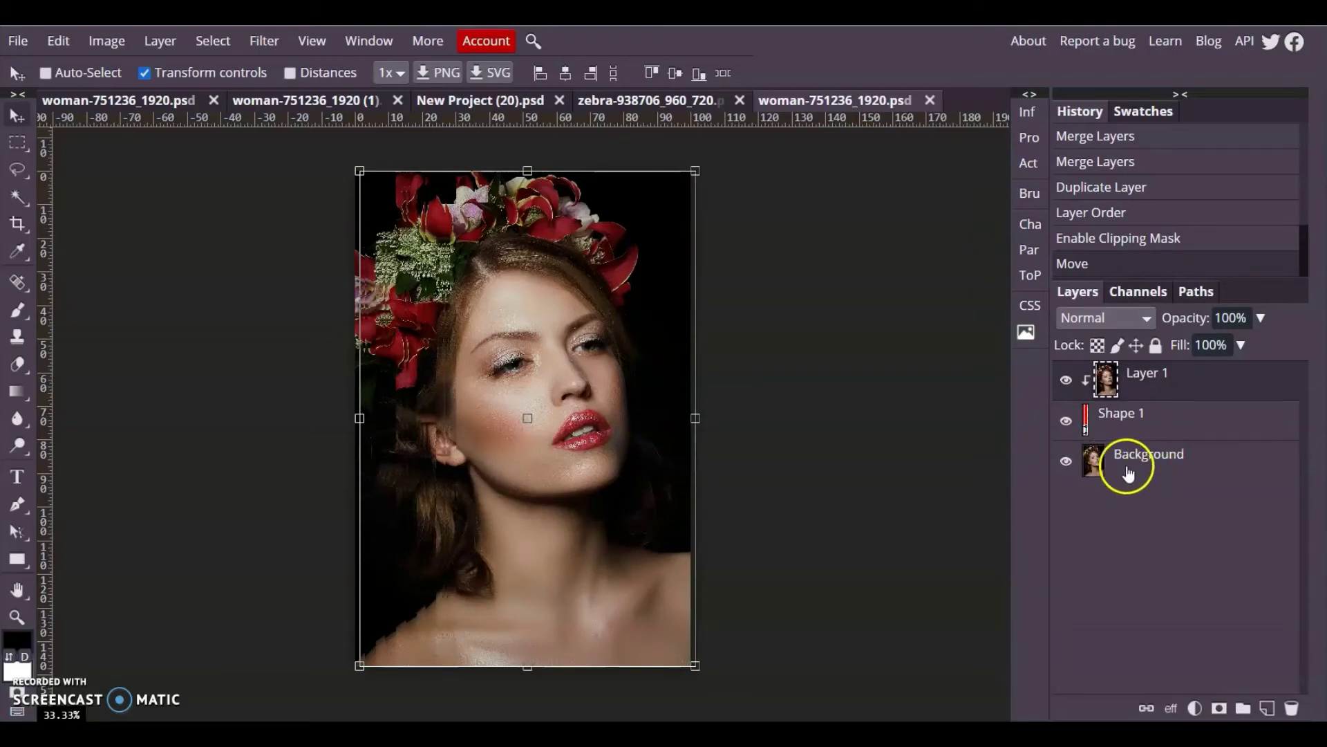
mouse_move(574, 517)
mouse_down()
mouse_move(532, 519)
mouse_move(570, 520)
mouse_up()
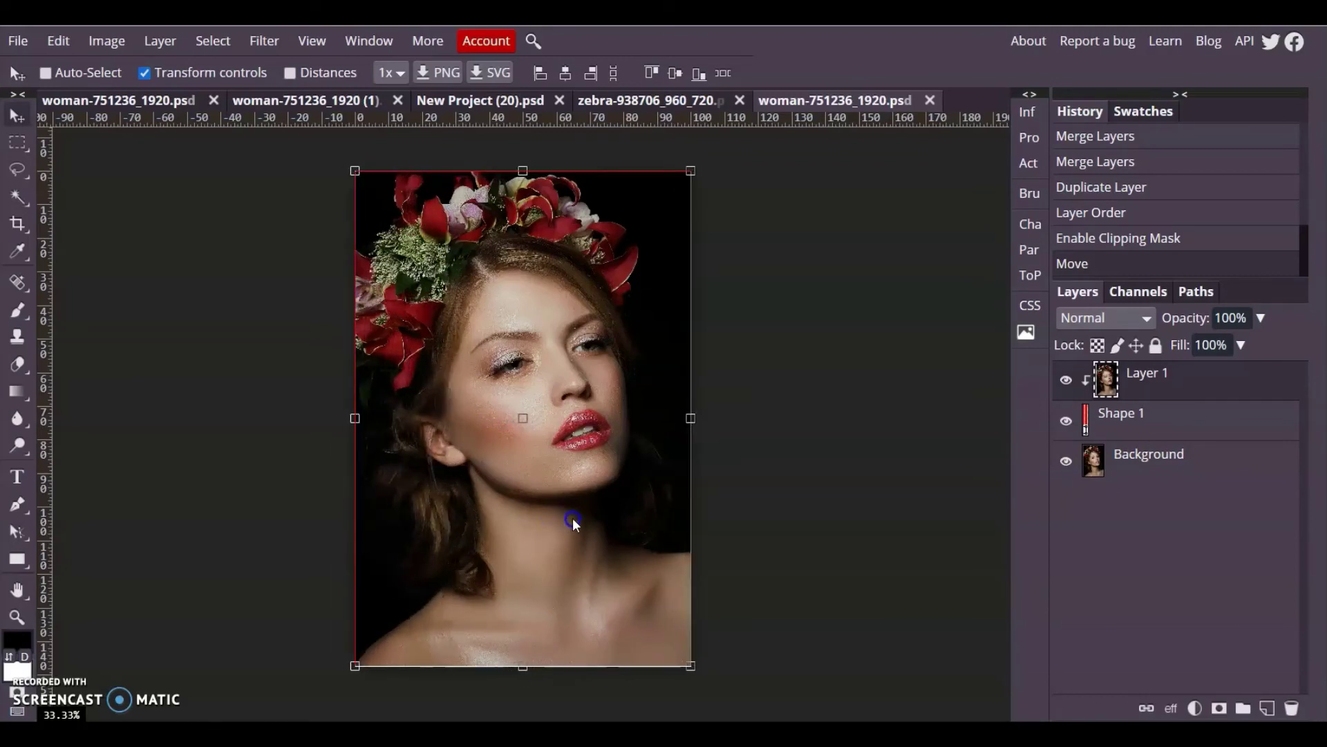
Step: View the finished slanted-stripe portrait and the zebra pattern document, and return to the striped portrait document
click(333, 100)
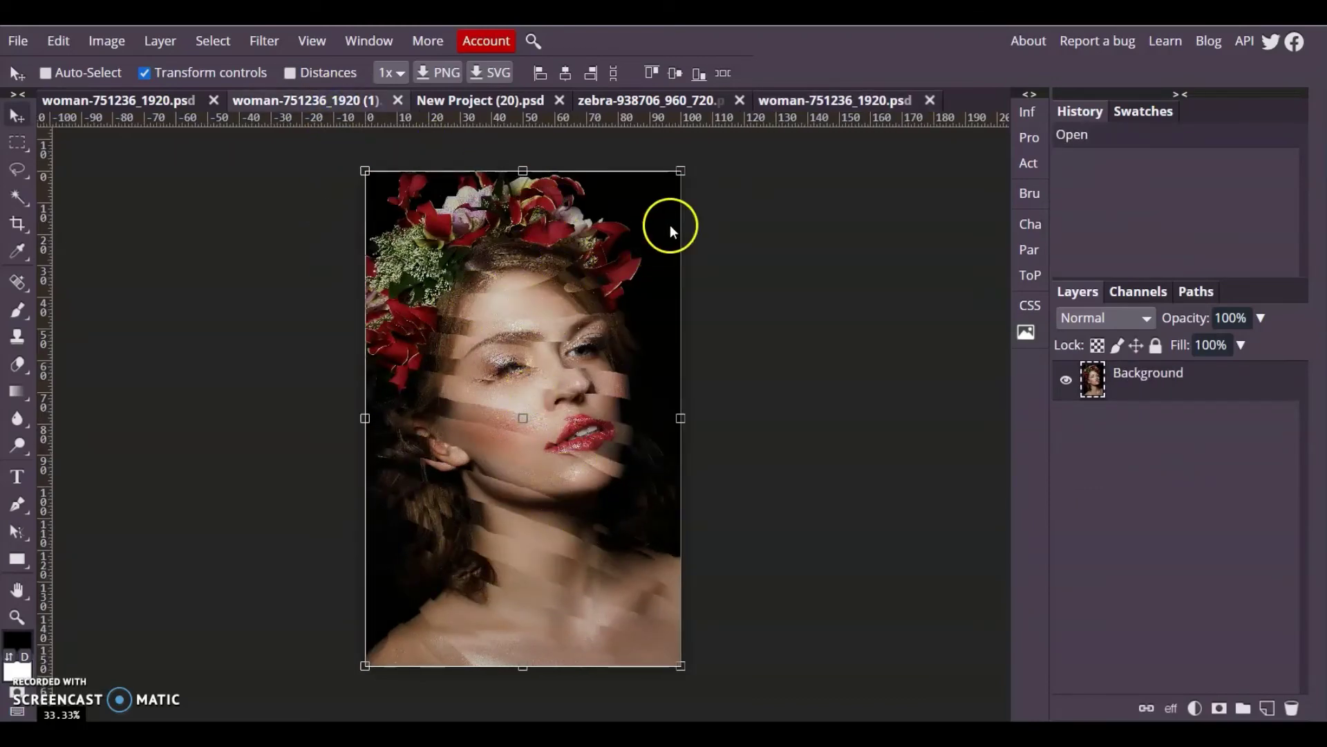
click(677, 102)
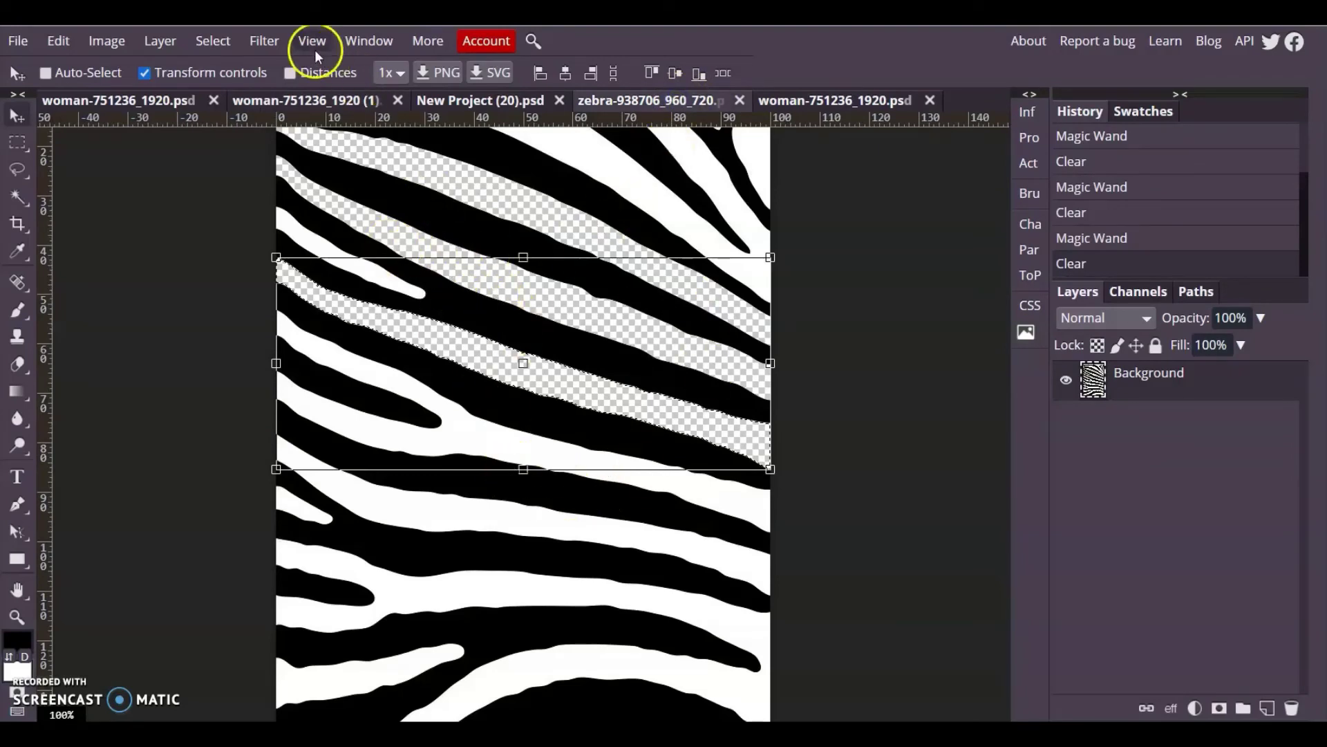
click(847, 103)
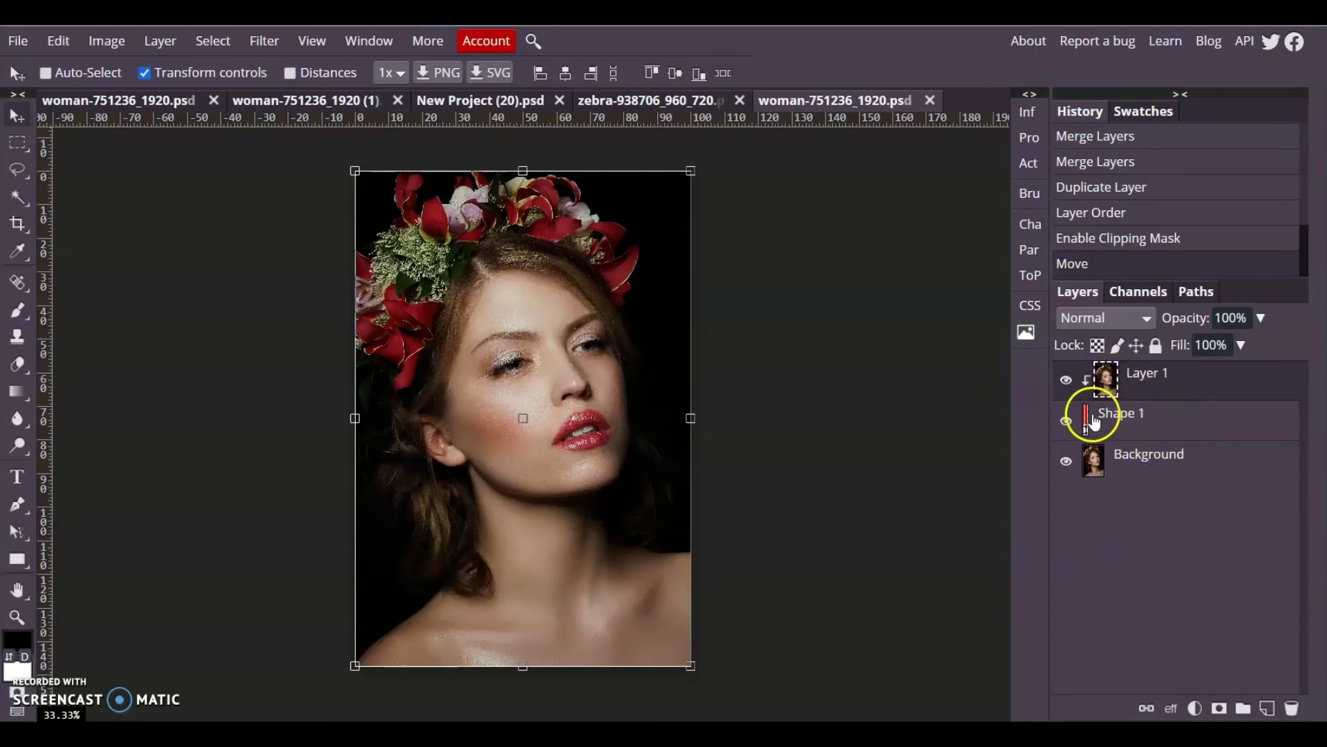
Step: Check the clipping mask option on Layer 1 and test dragging the clipped photo slightly
right_click(1131, 376)
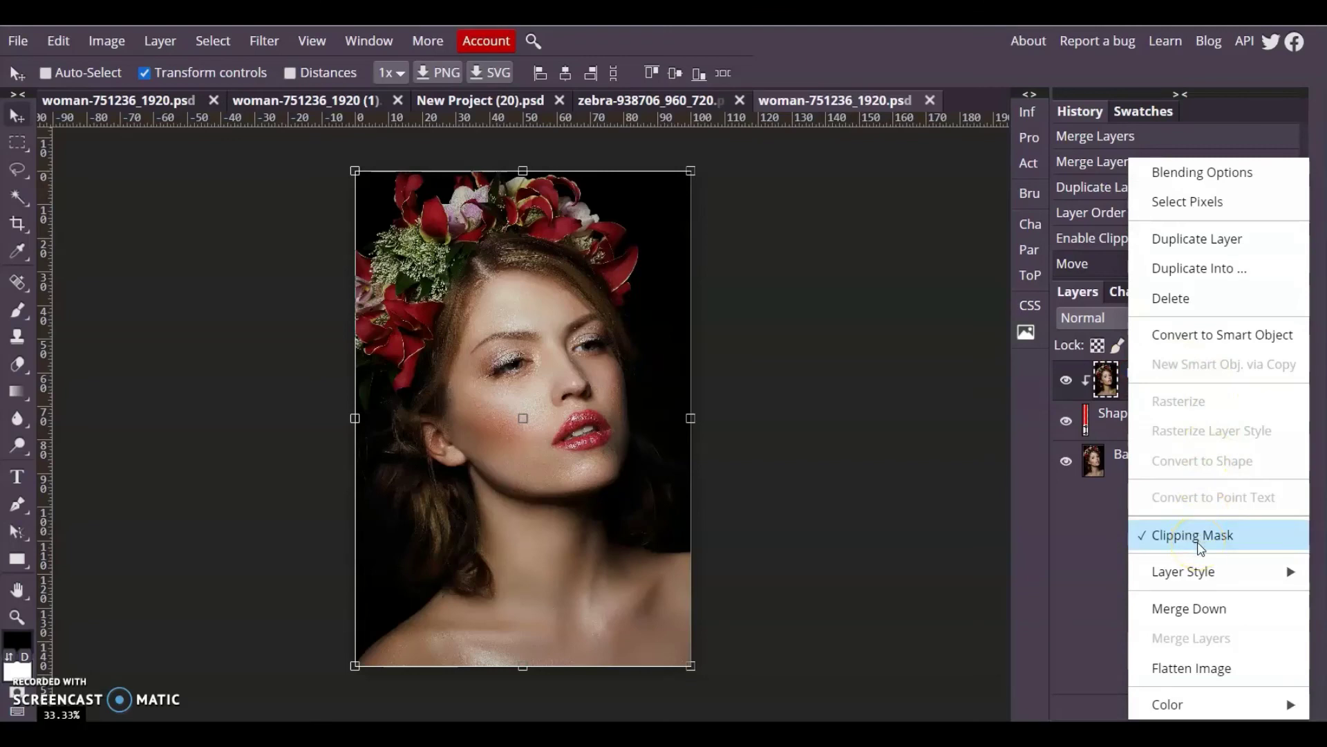
click(551, 305)
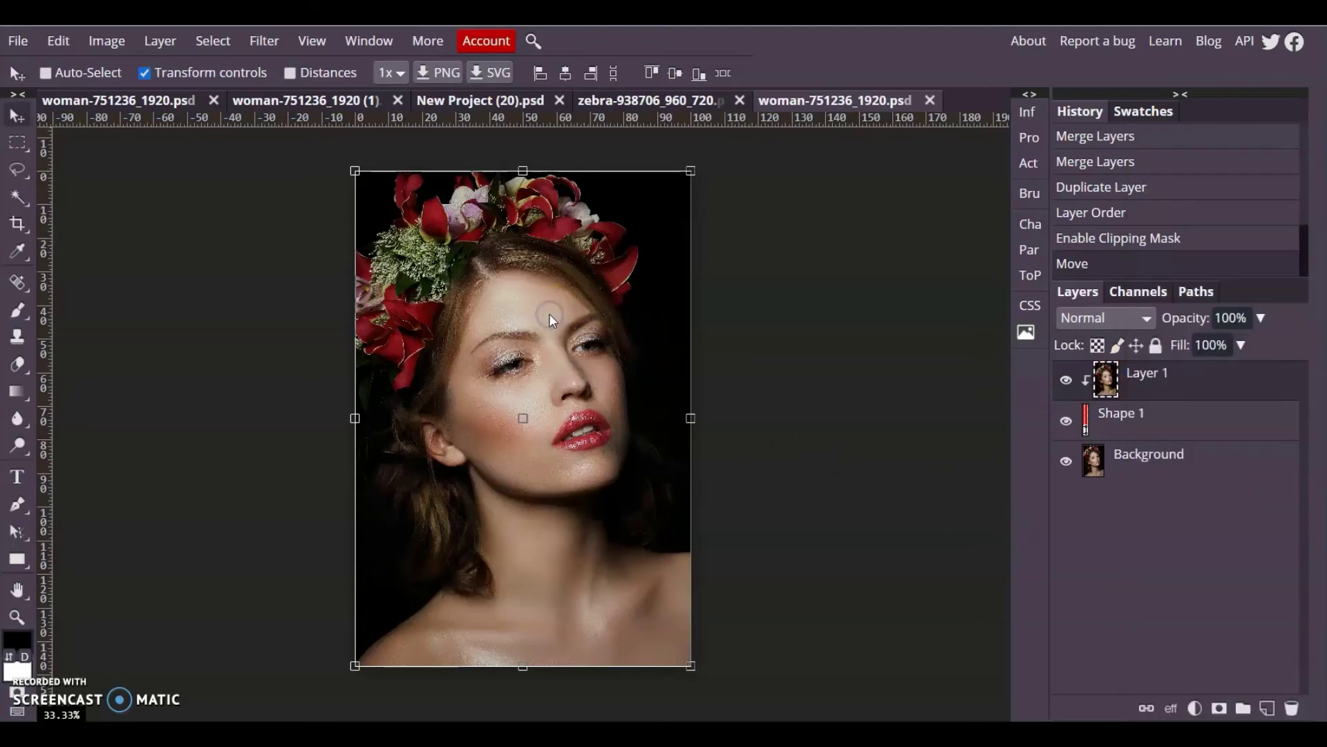
drag(549, 314, 551, 316)
Step: View the finished example in New Project (20).psd and look over its available export formats without exporting
click(600, 105)
click(485, 101)
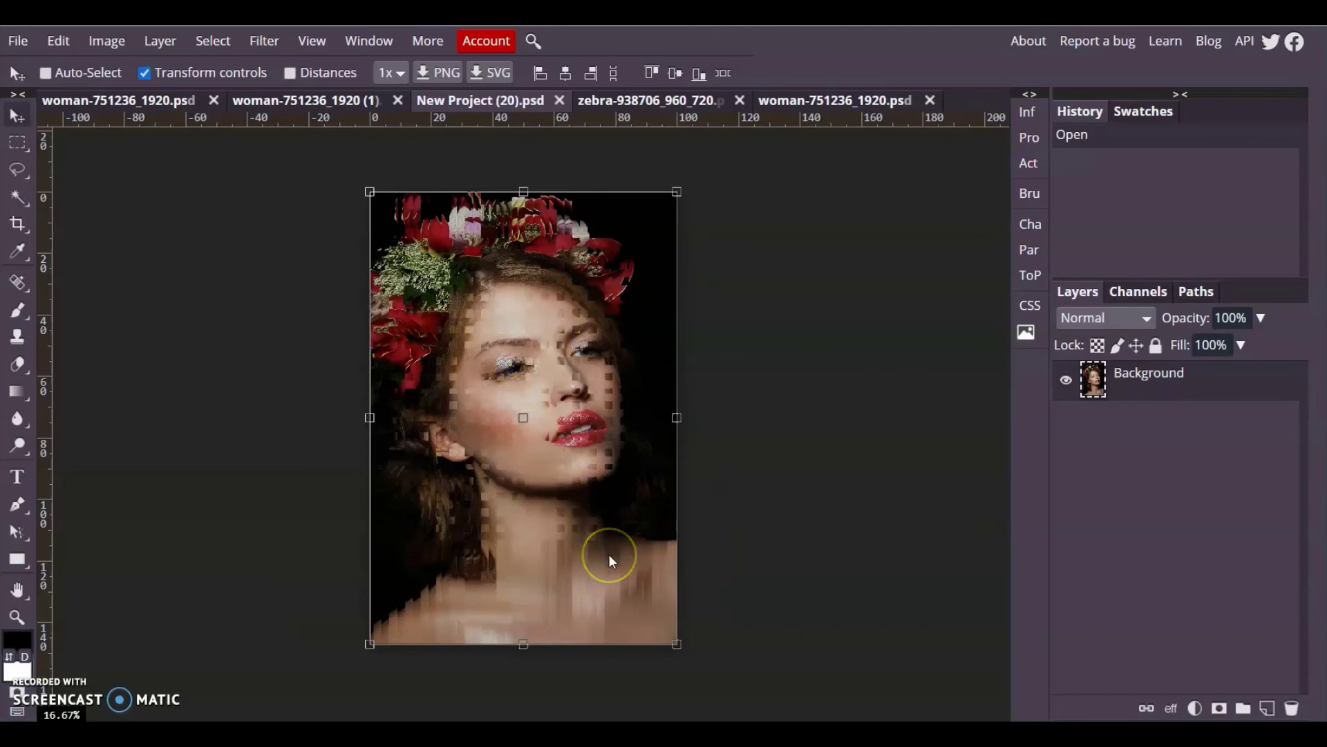
click(19, 43)
click(128, 329)
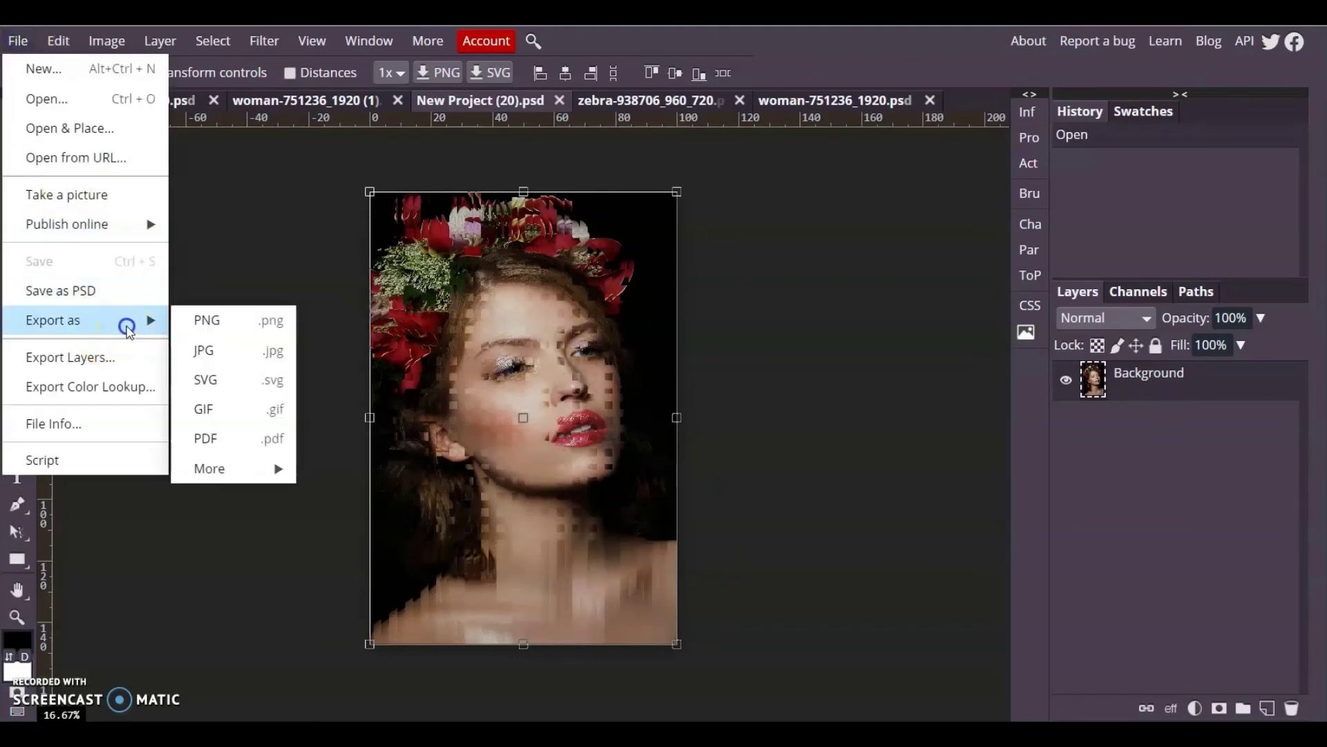
click(305, 253)
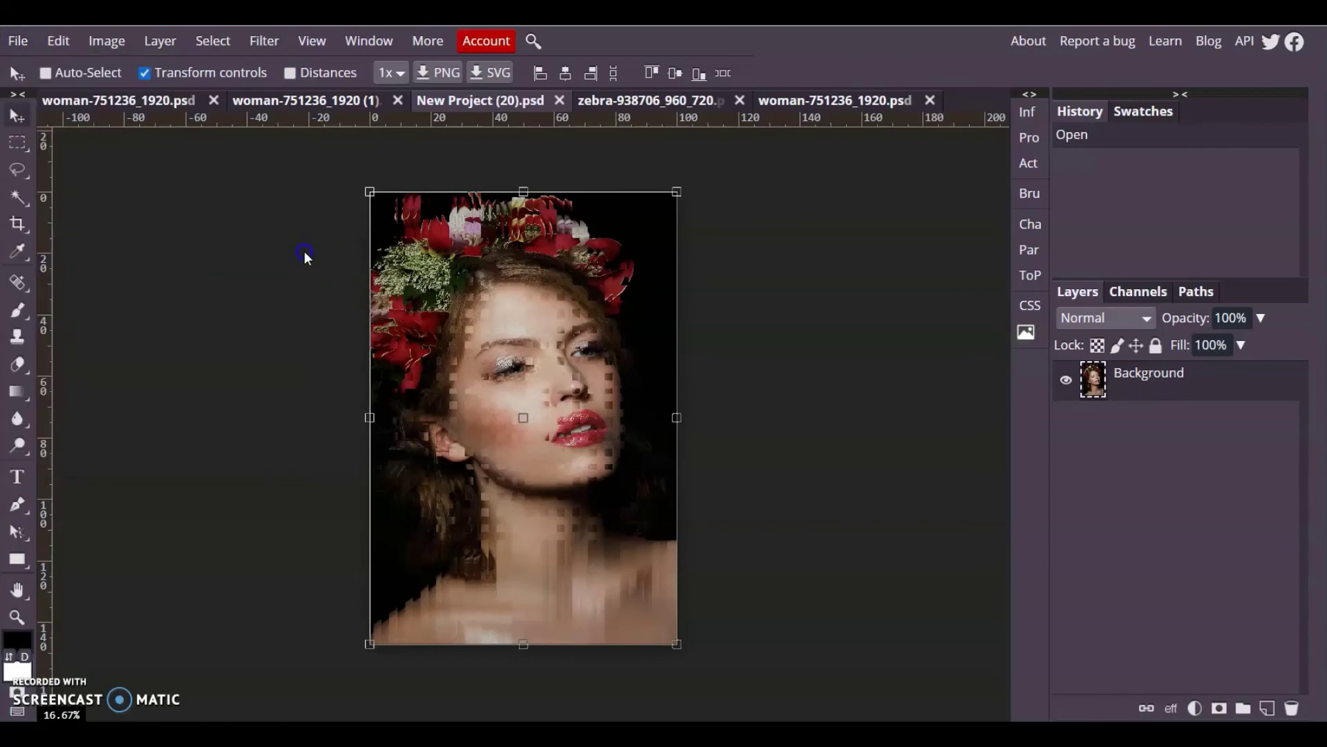